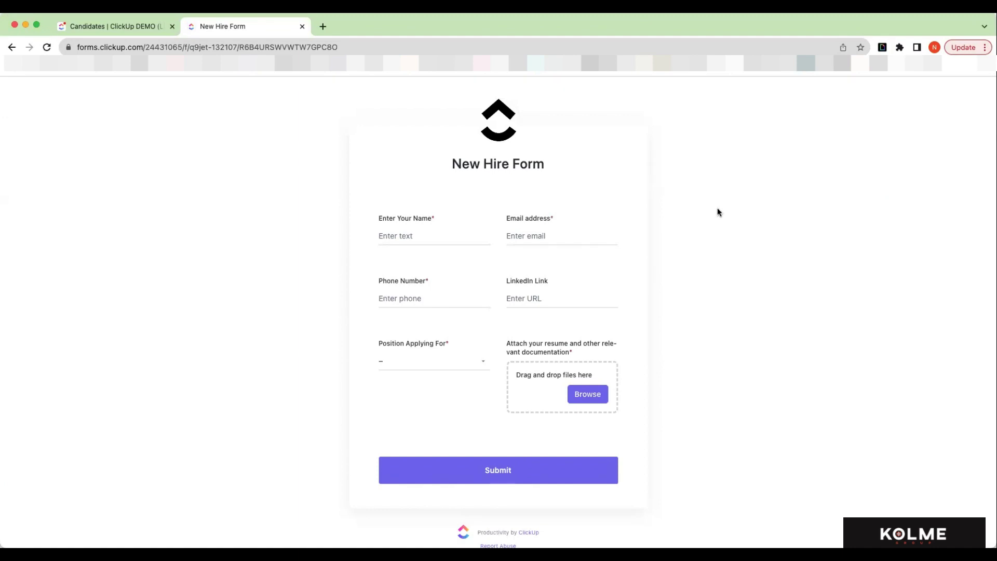
Examine the New Hire Form's name and email fields and the choices offered for Position Applying For
click(391, 236)
click(550, 236)
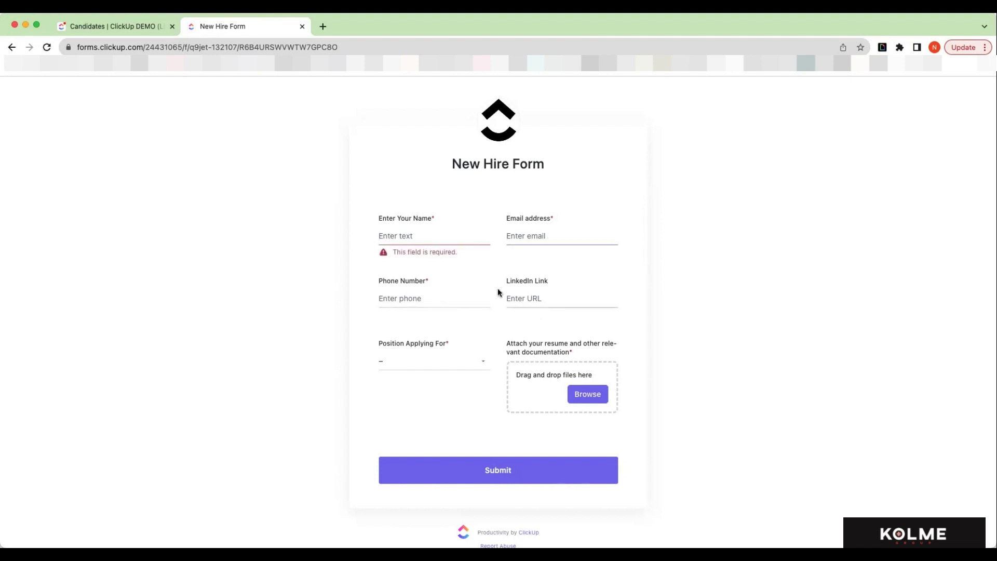
click(483, 370)
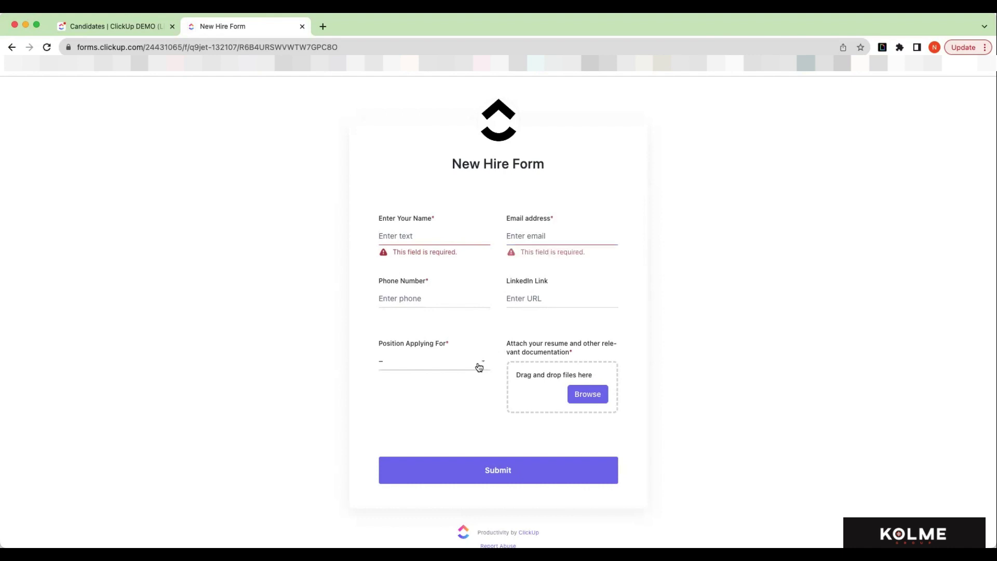
scroll(447, 426, down, 1)
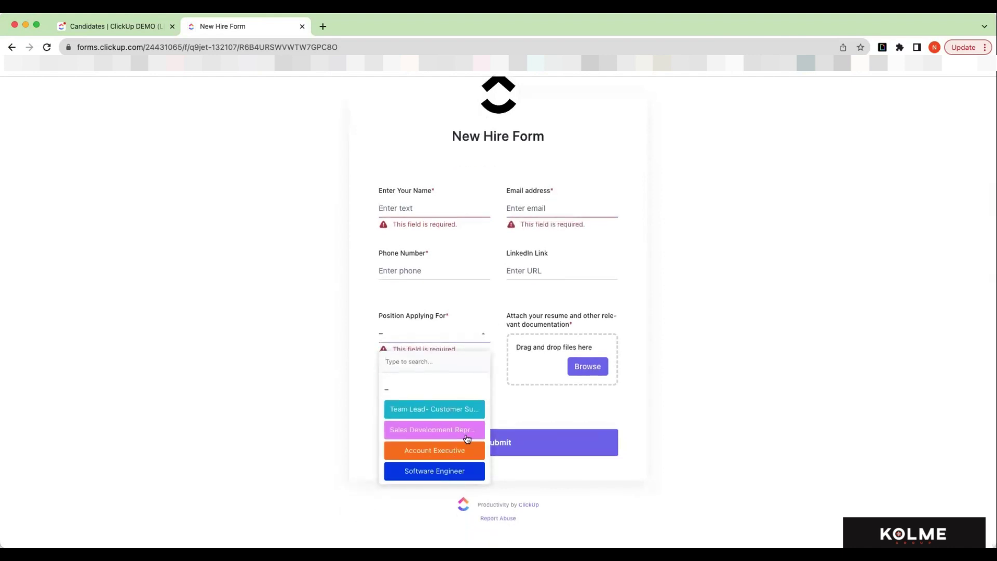
click(719, 411)
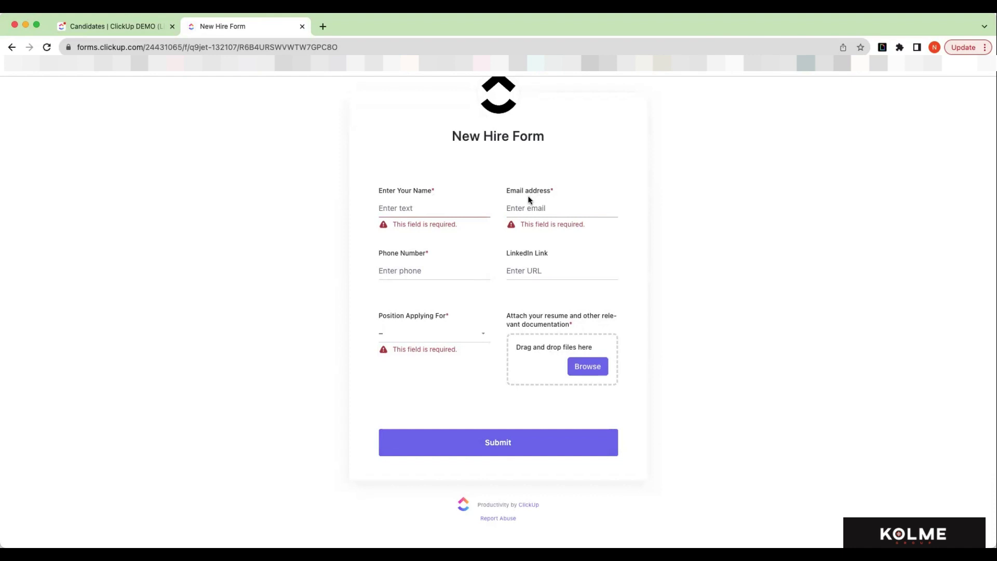
Return to the Candidates master list and look through all statuses available for the candidate in the Not Qualified group
click(116, 27)
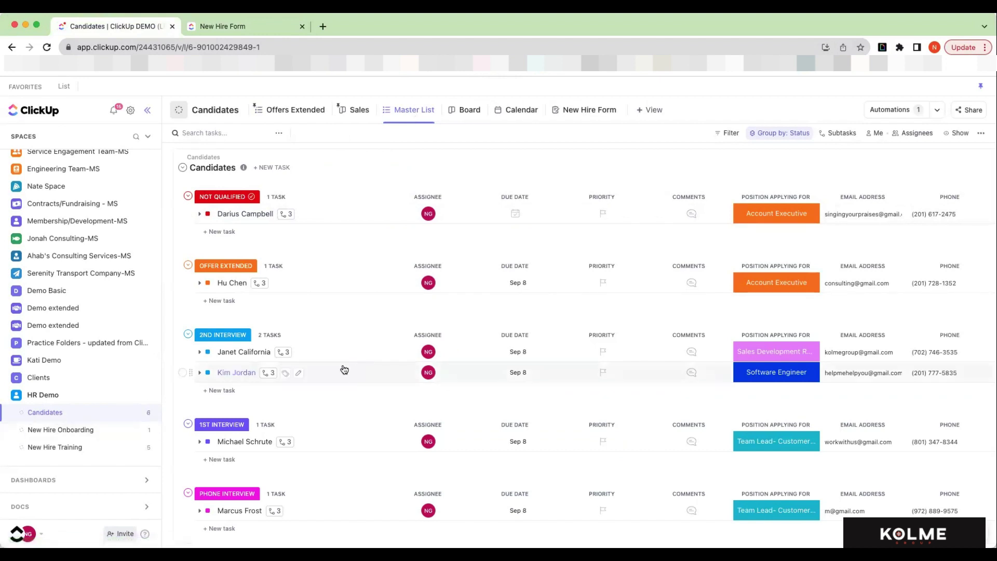
scroll(343, 369, down, 1)
scroll(344, 370, up, 1)
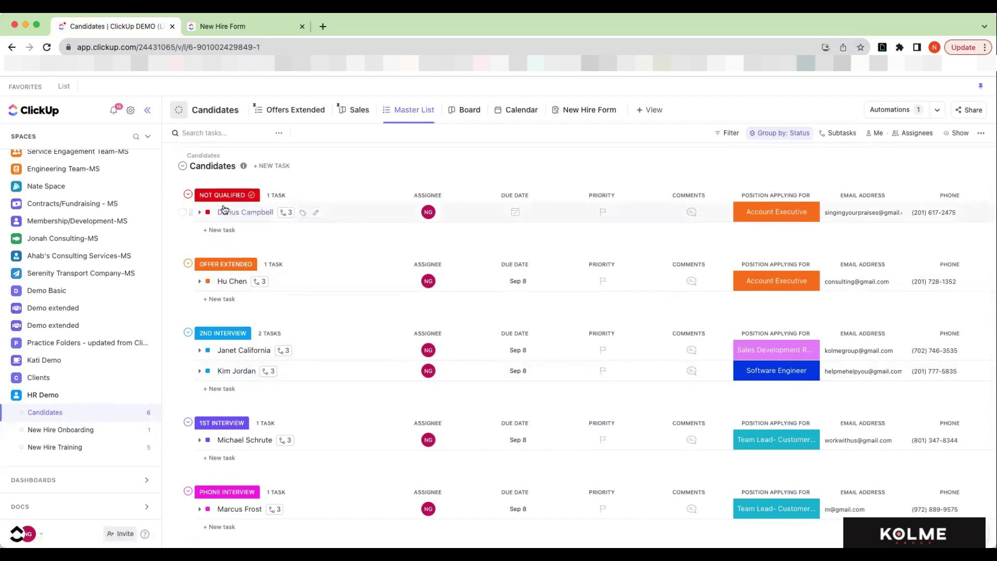
click(208, 212)
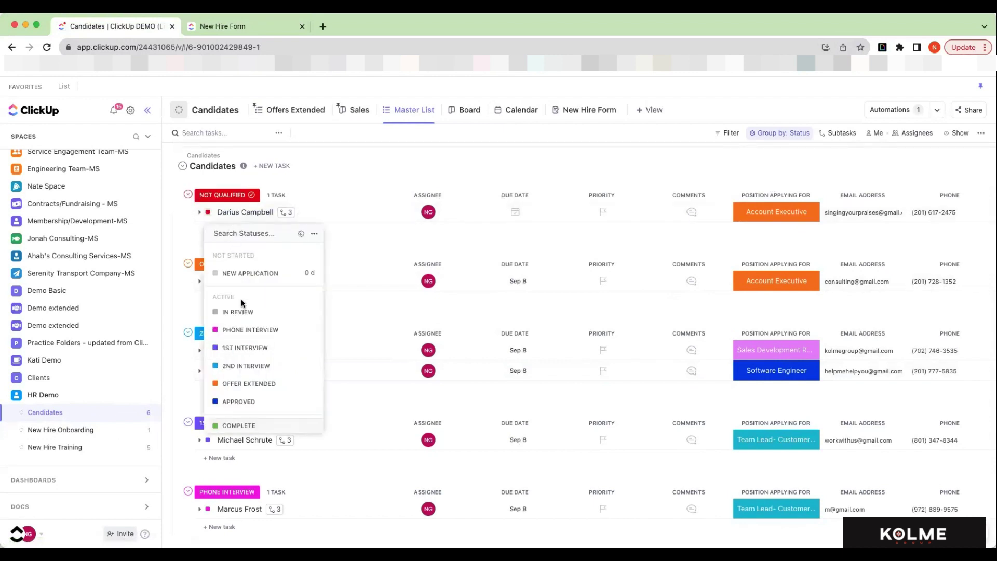
scroll(260, 331, down, 1)
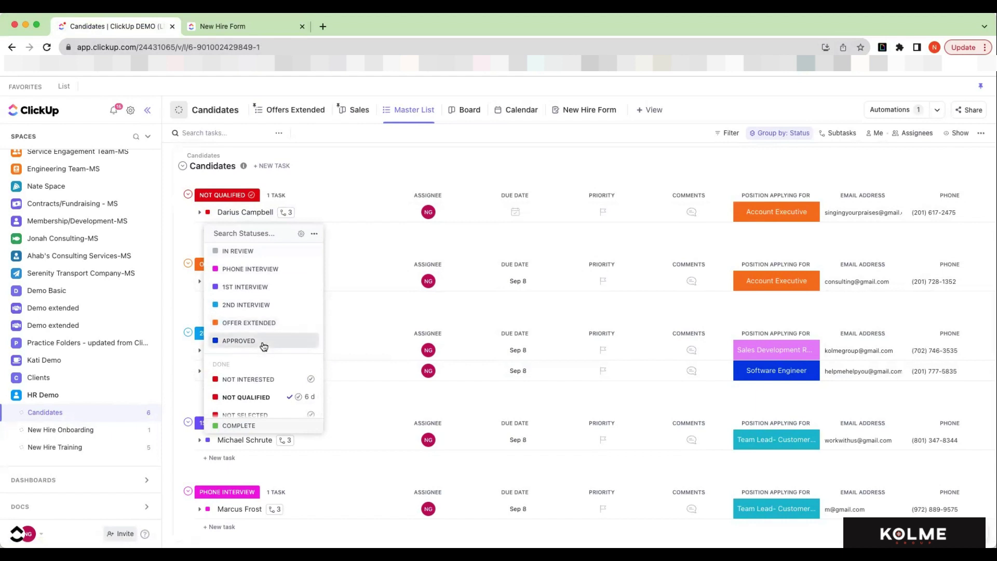
scroll(264, 347, down, 1)
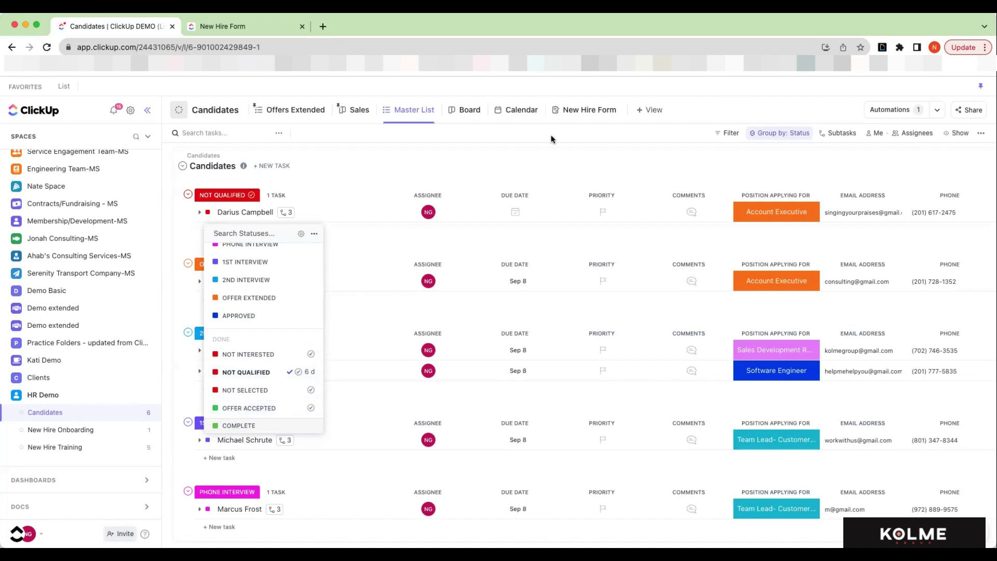
click(564, 158)
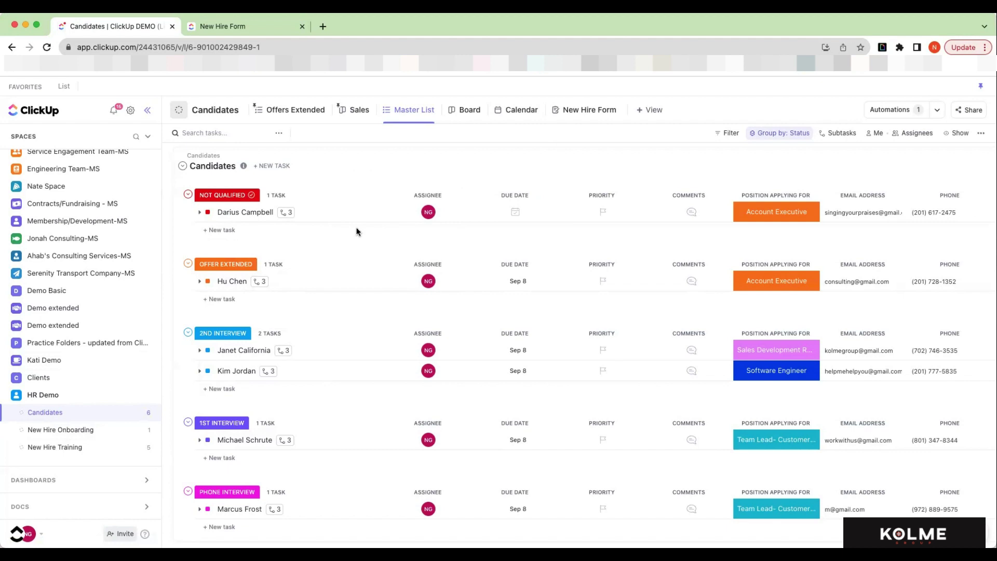
Inspect the Candidates list automation that applies a template when a task is created, and close it without saving
click(892, 111)
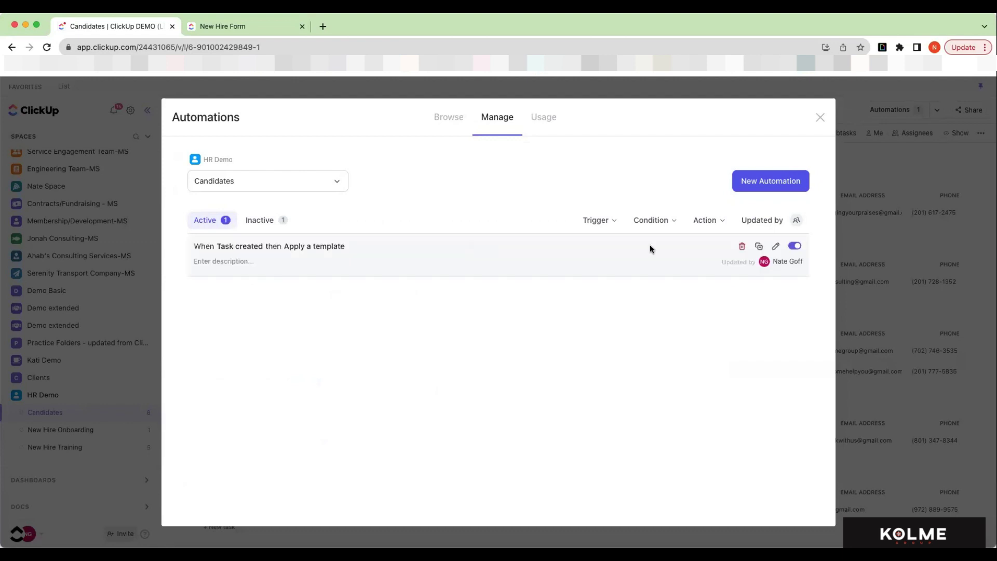
click(775, 246)
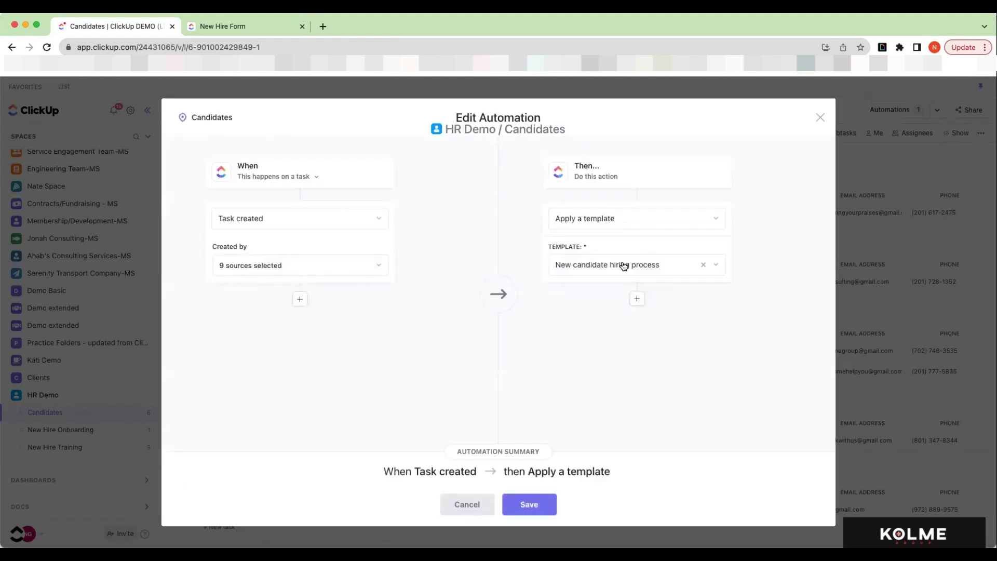
click(819, 121)
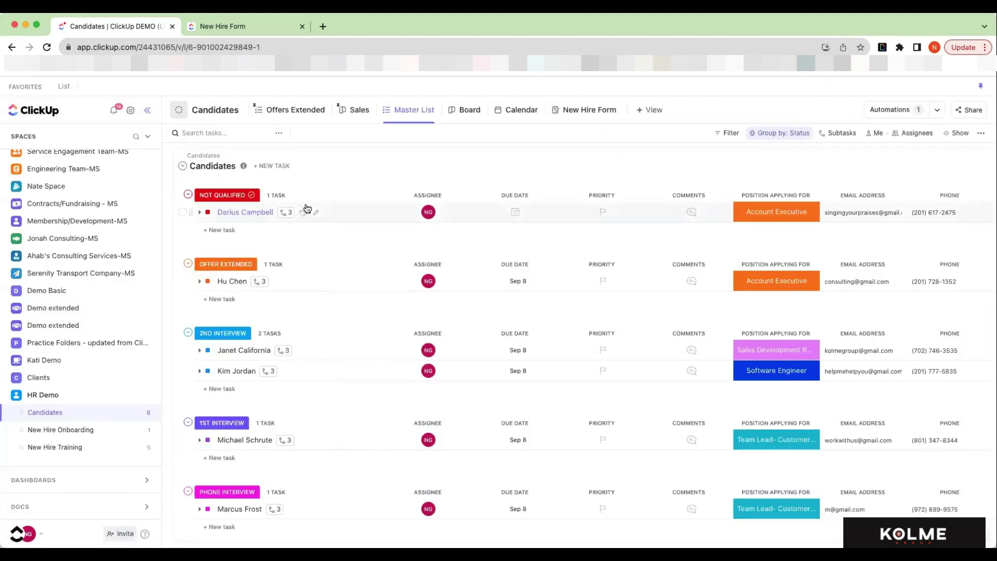
Expand the subtasks of the candidate in the Phone Interview group
scroll(312, 323, down, 3)
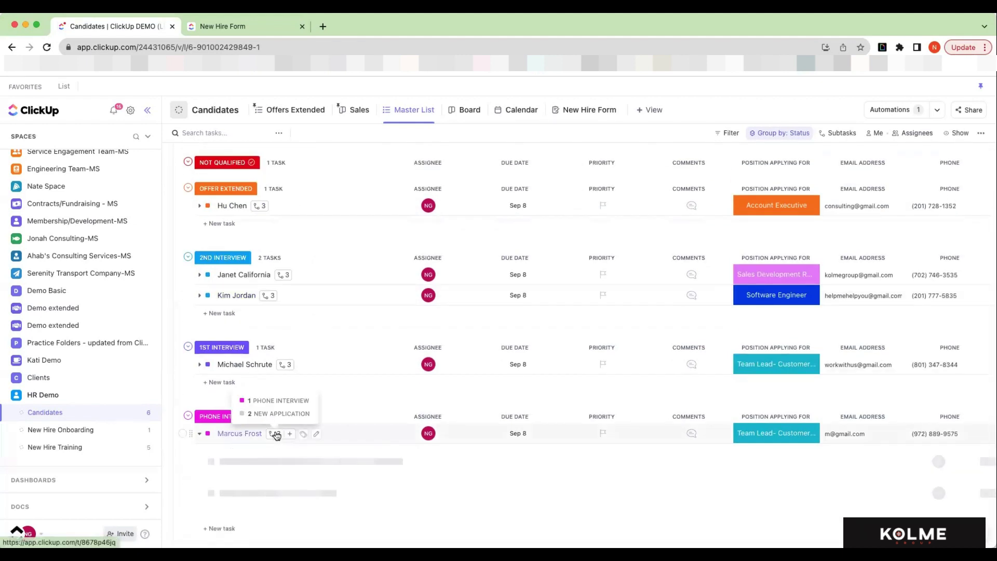
click(276, 436)
scroll(342, 398, down, 2)
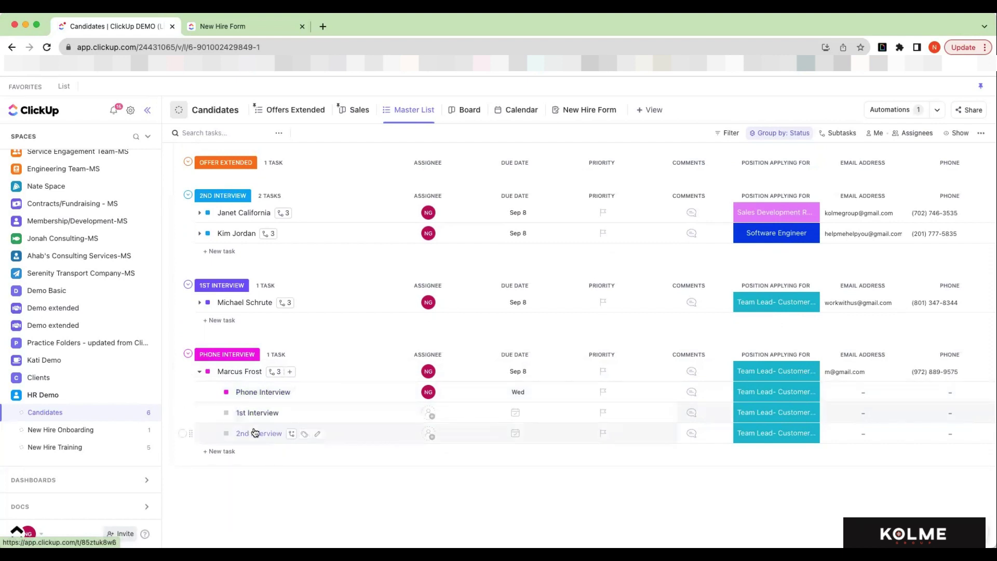
Open that candidate's task and review its contact fields, position, interview subtasks and attachments section
click(239, 373)
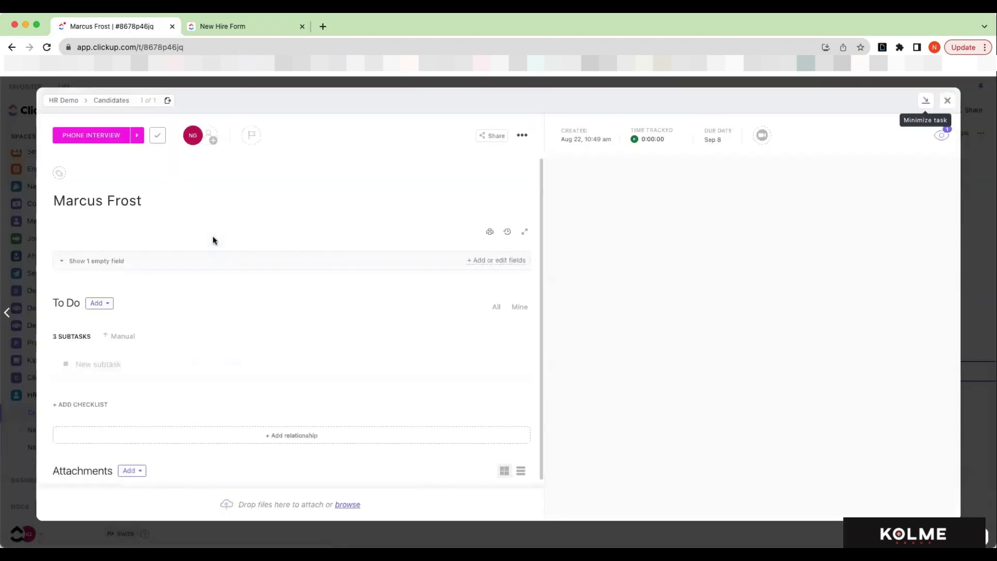
scroll(131, 377, down, 1)
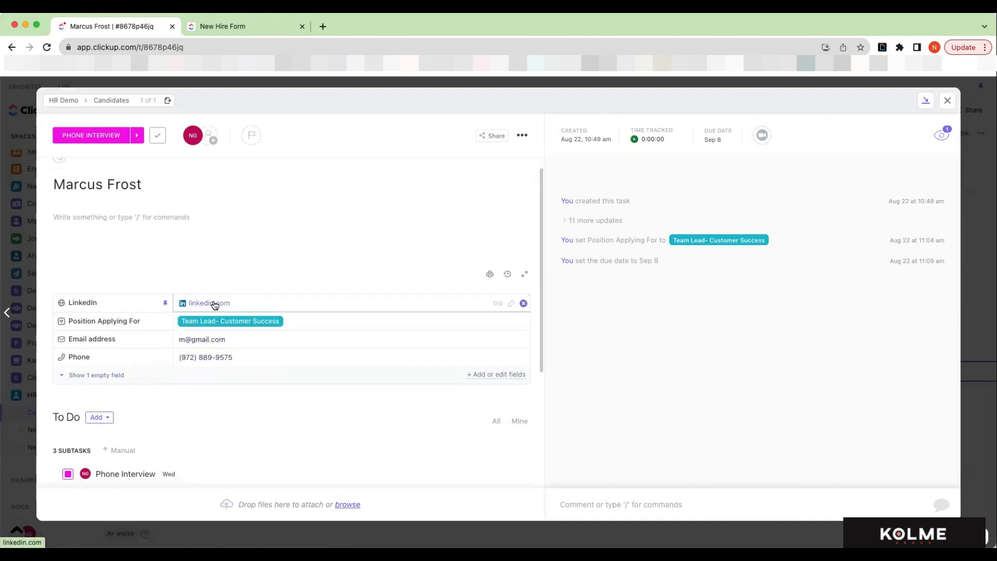
scroll(197, 379, down, 4)
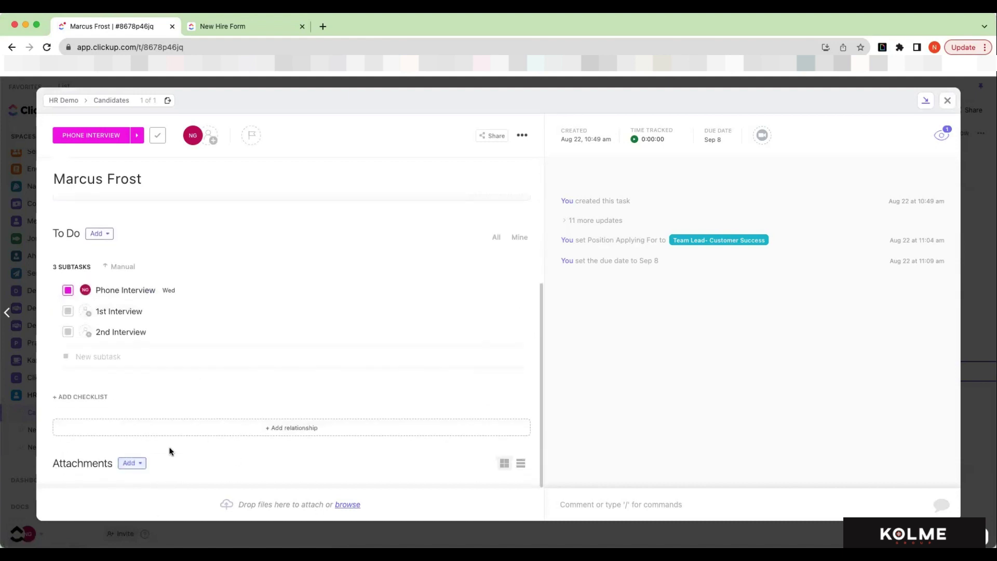
scroll(227, 457, up, 5)
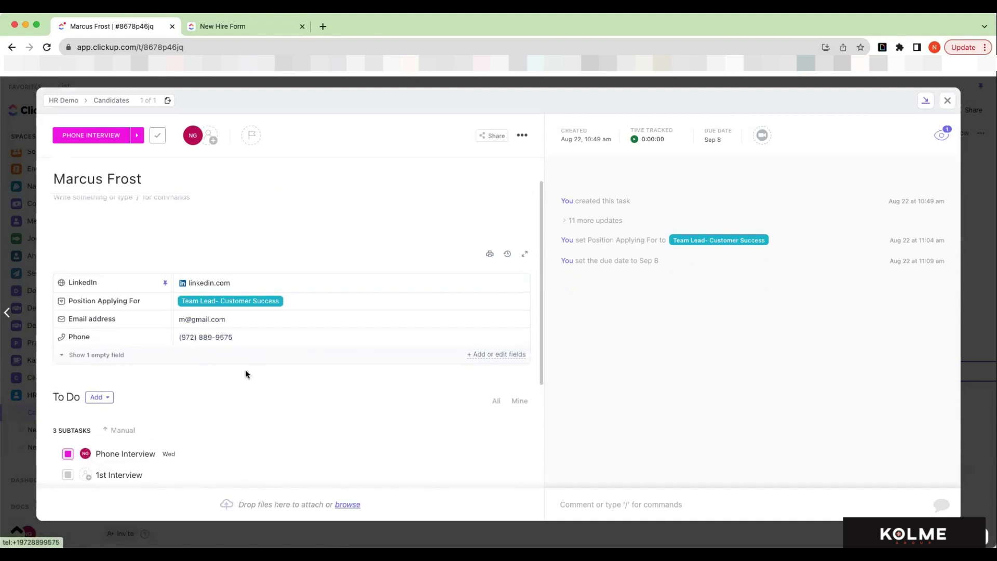
scroll(125, 308, down, 1)
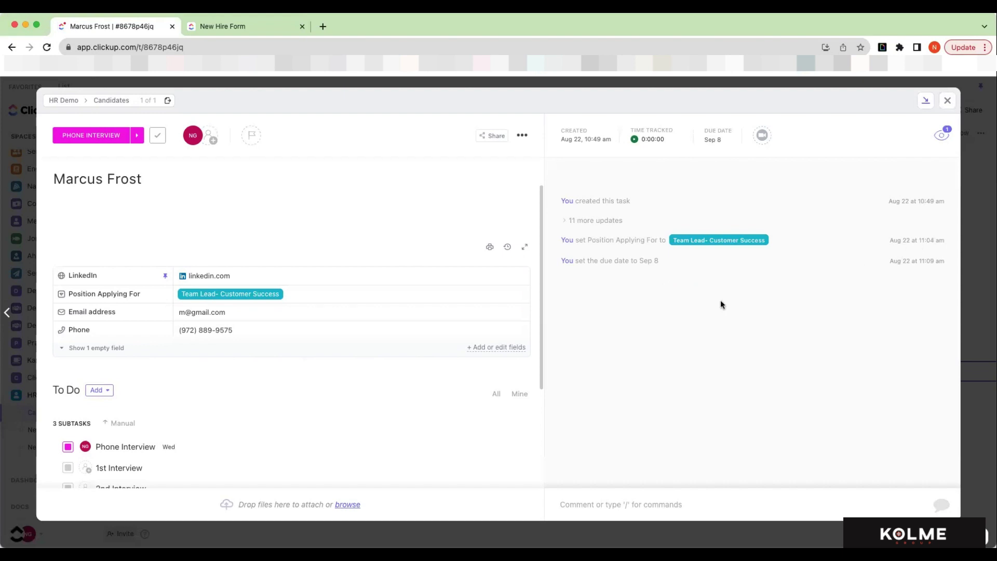
scroll(258, 367, down, 3)
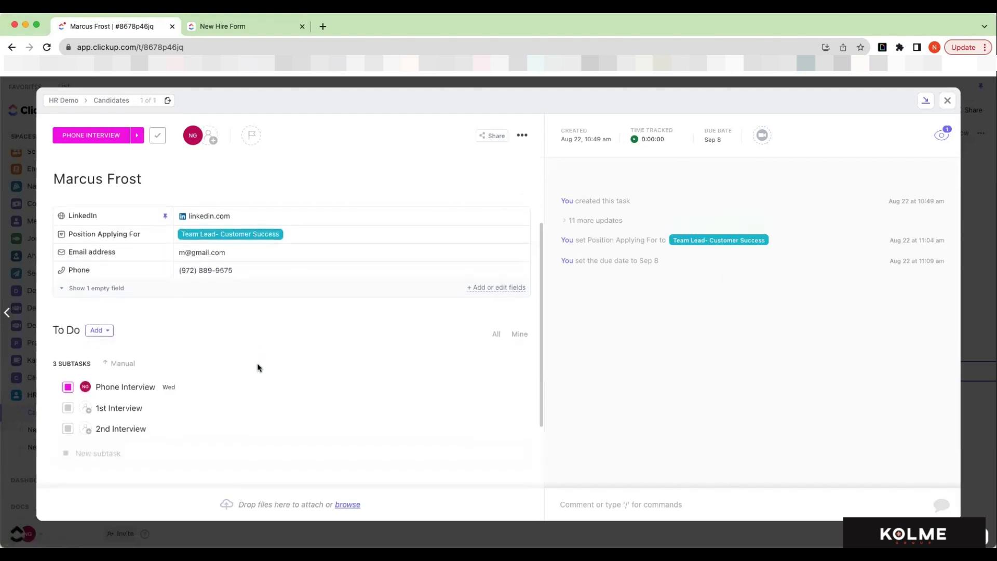
scroll(260, 353, down, 1)
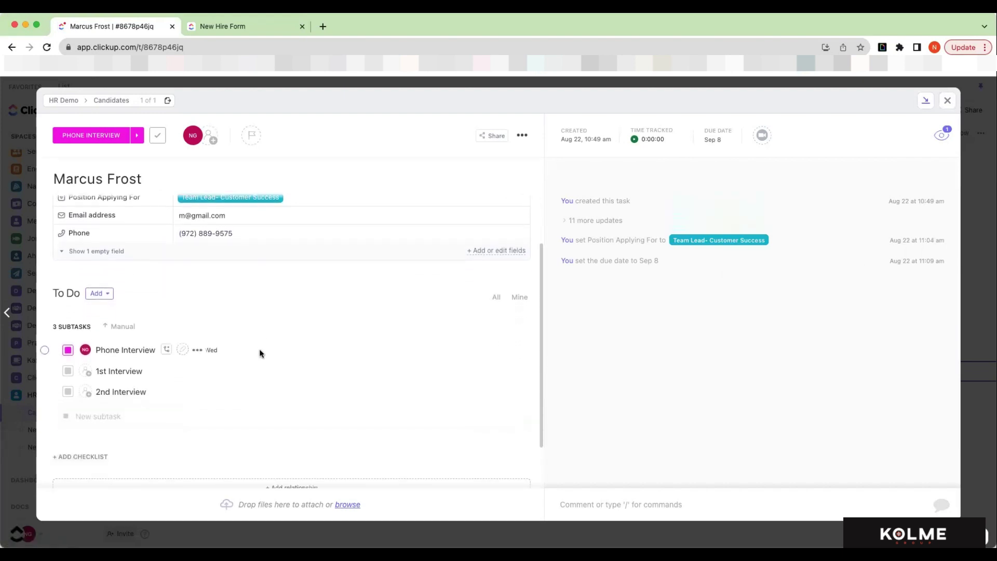
scroll(260, 354, down, 3)
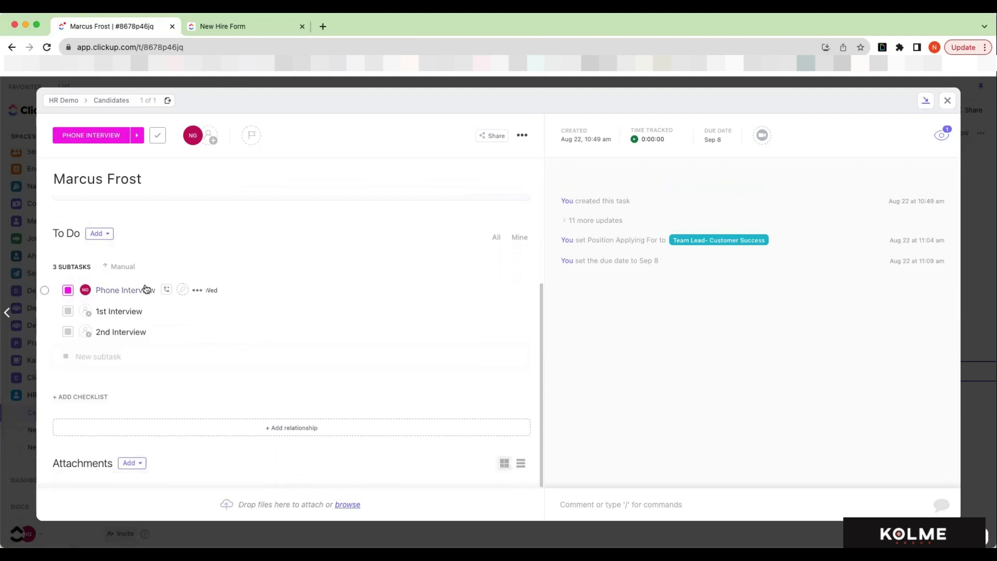
Open the Phone Interview subtask and view its attached Phone Interview Questions document
click(122, 291)
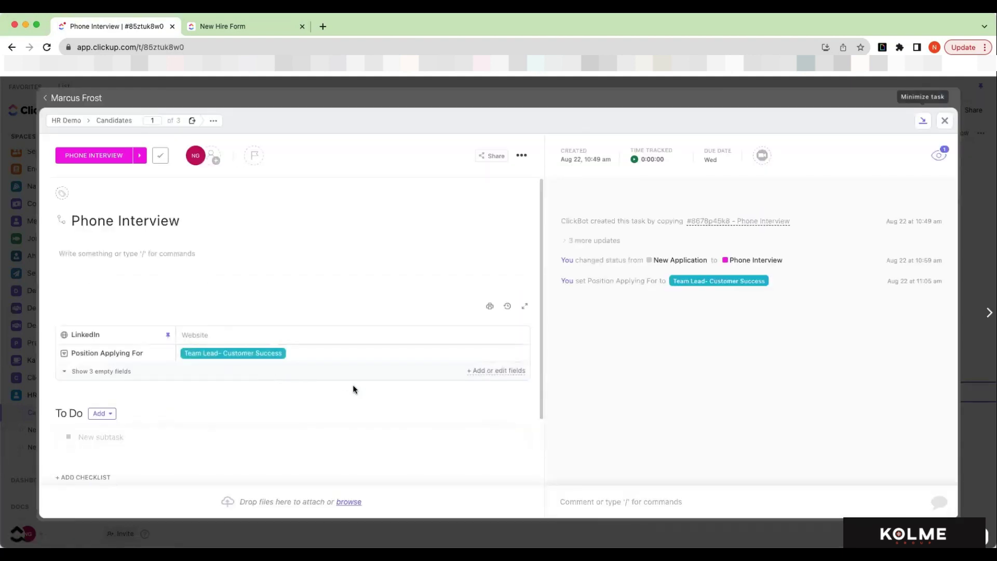
scroll(329, 394, down, 7)
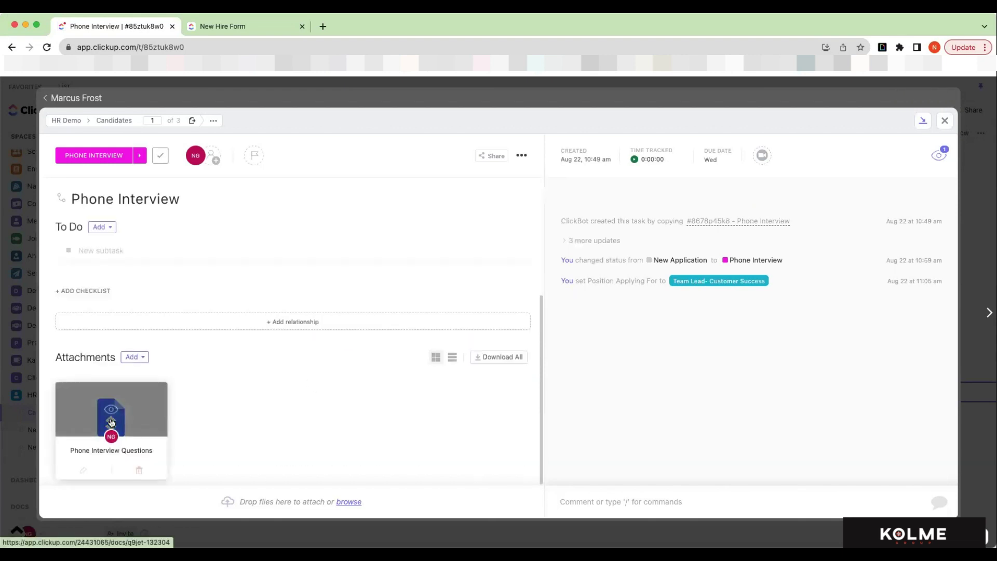
click(111, 422)
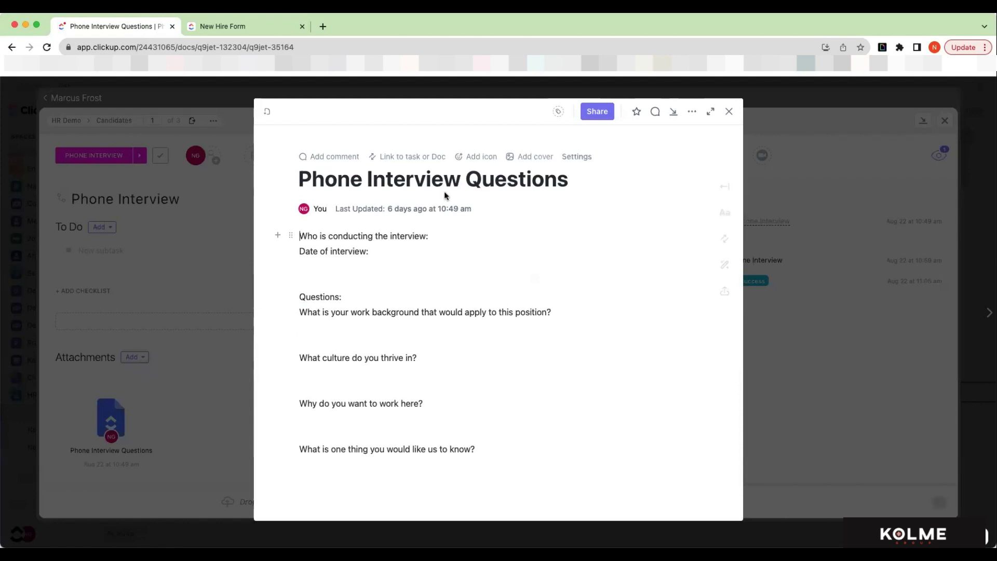
Review the interviewer and date lines and the list of questions in the Phone Interview Questions document, and close it
click(443, 237)
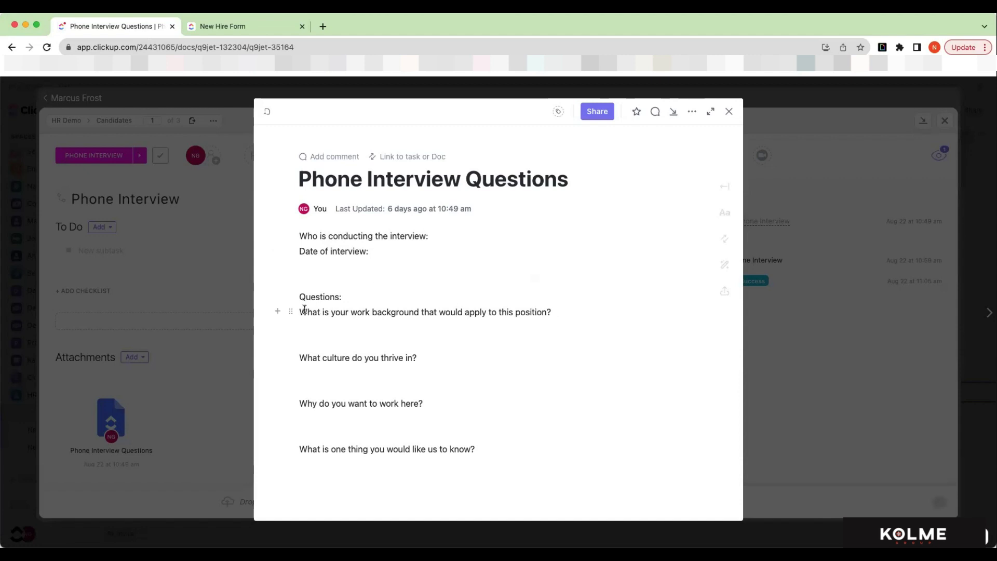
drag(301, 297, 507, 456)
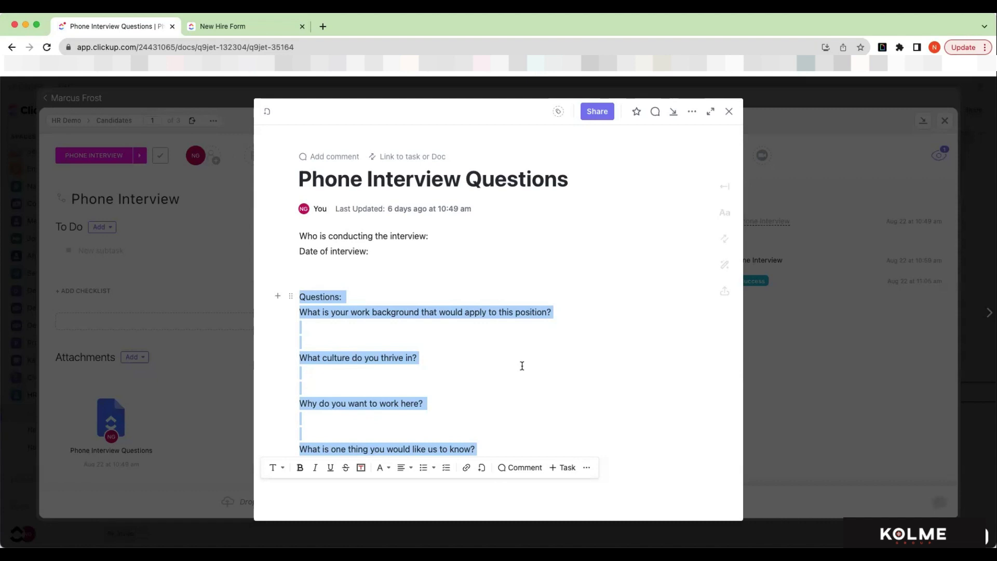
click(560, 312)
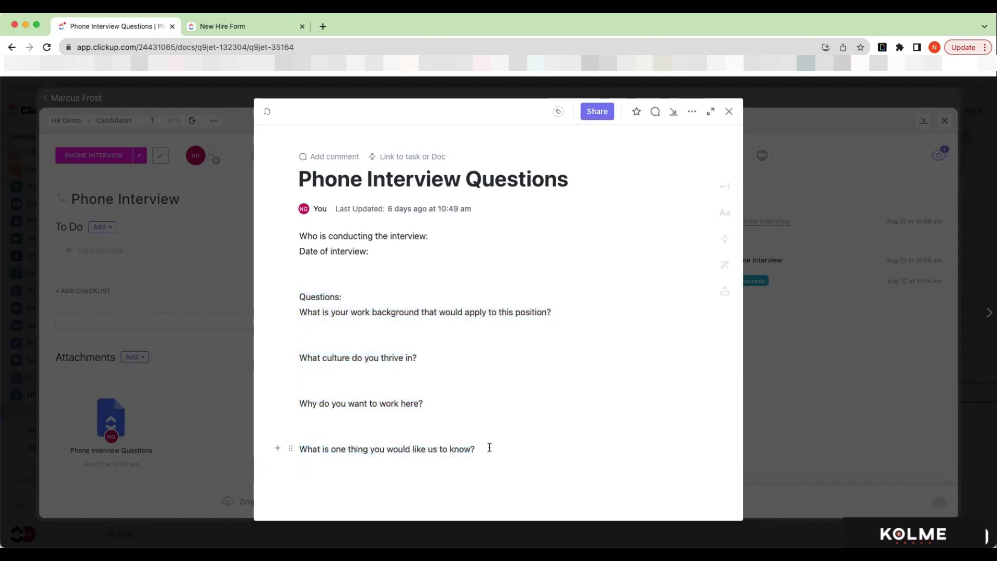
drag(488, 449, 297, 311)
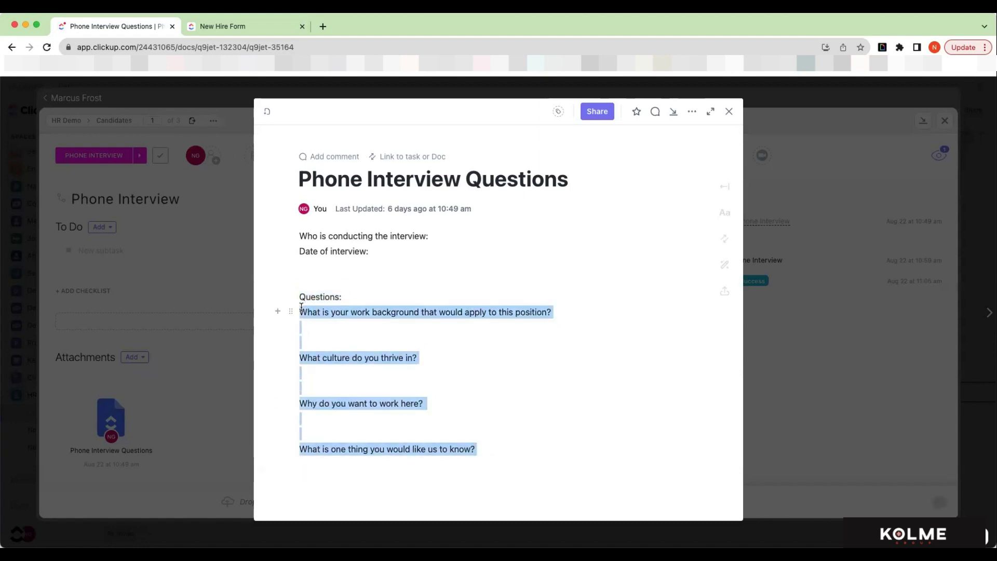
click(549, 354)
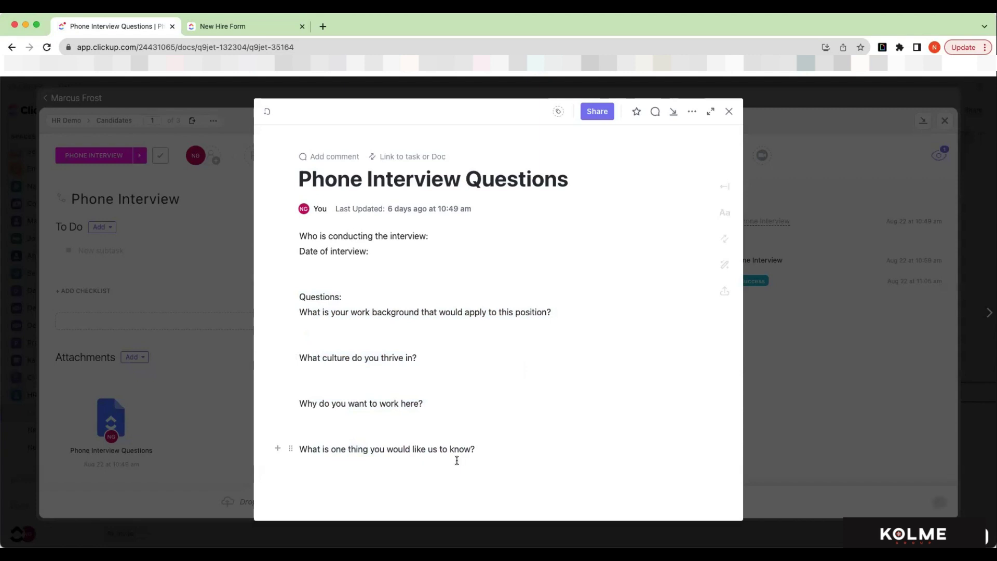
click(580, 314)
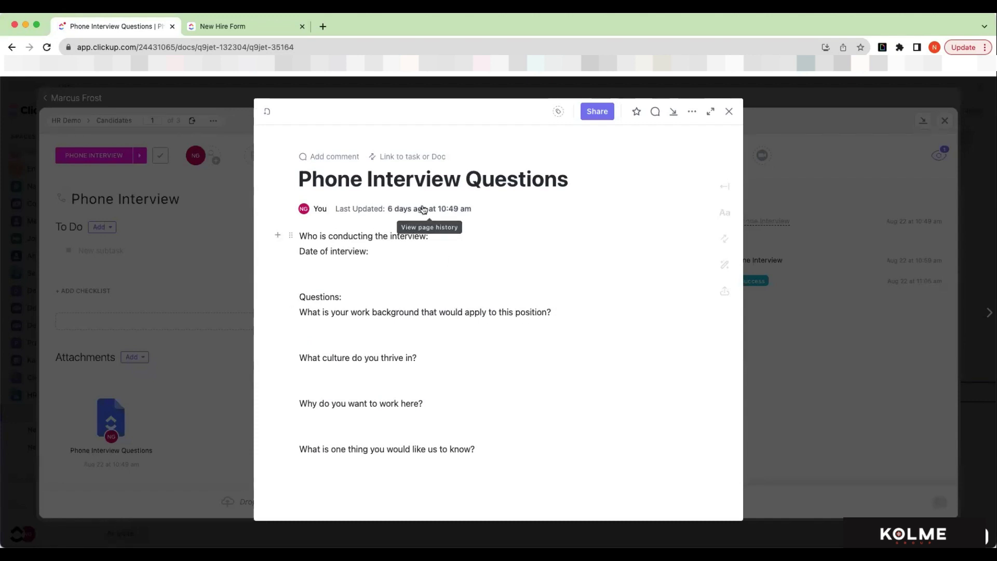
click(730, 111)
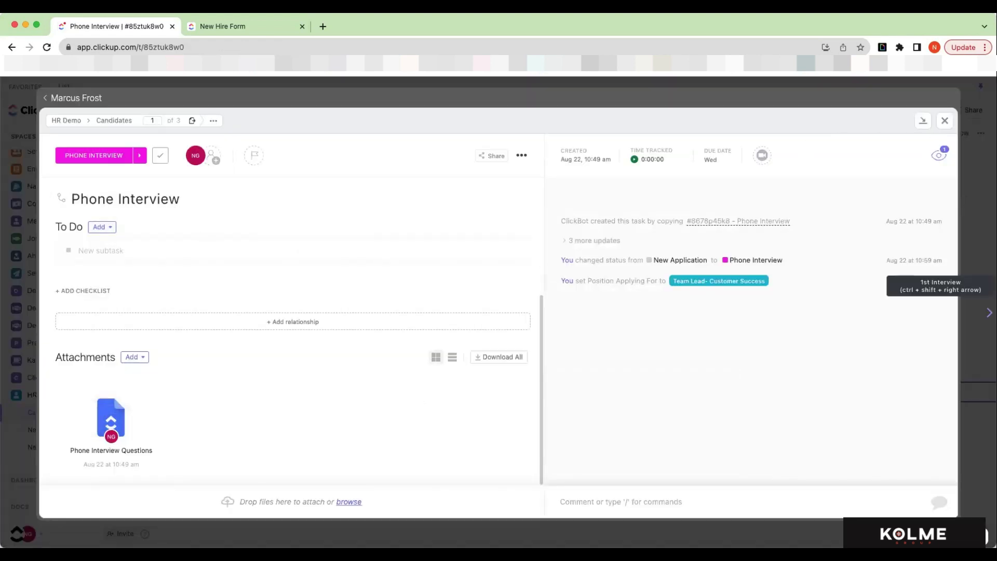
Go to the candidate's 1st Interview subtask and view its attached 1st Interview Questions document
click(989, 312)
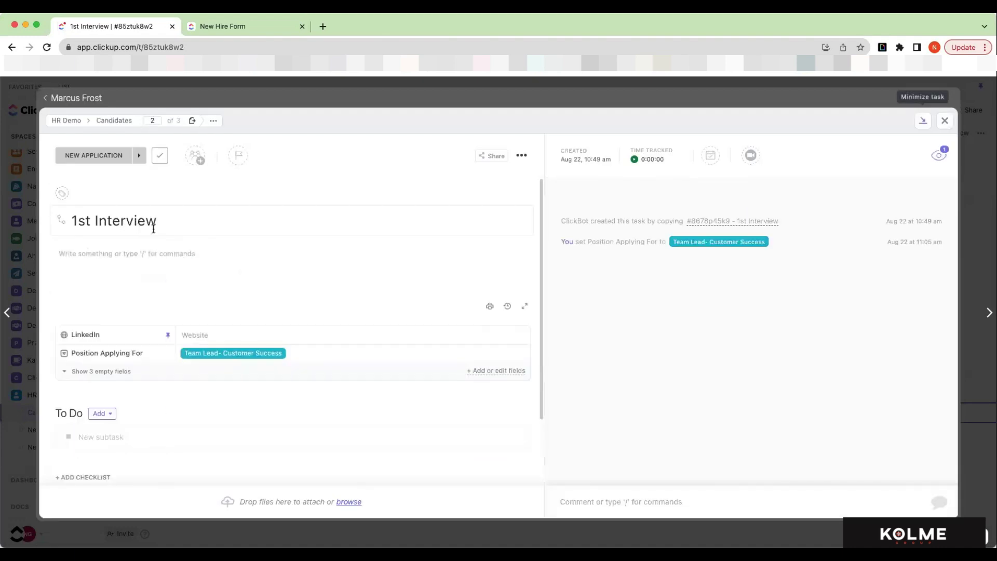
scroll(175, 258, down, 5)
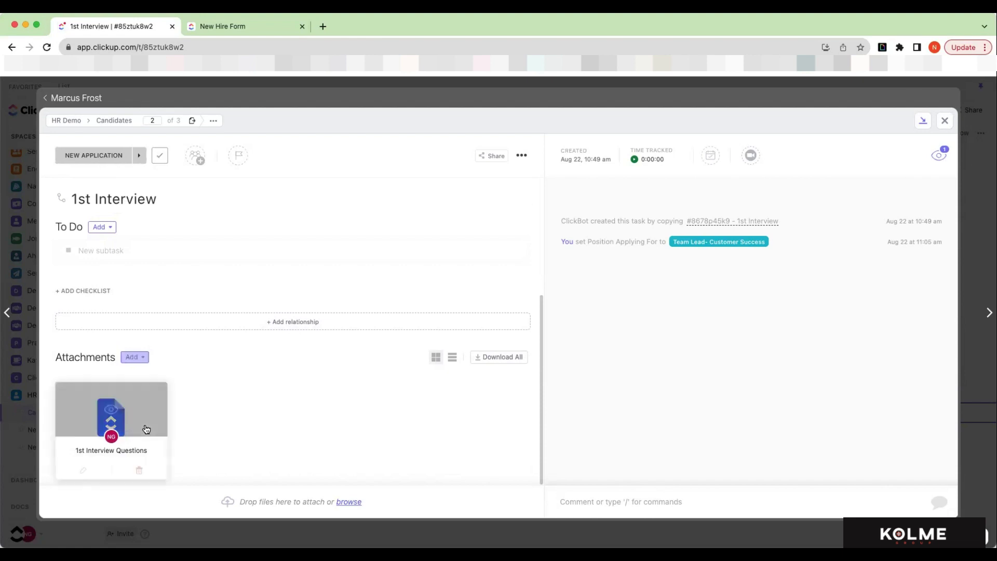
click(115, 422)
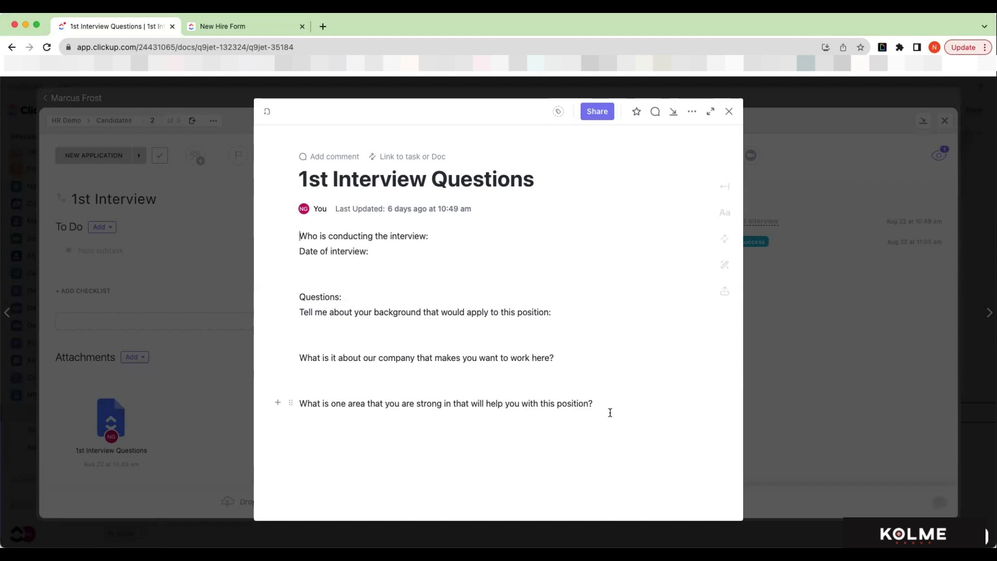
Review the questions in the 1st Interview Questions document, then close the document and the subtask
drag(593, 404, 299, 313)
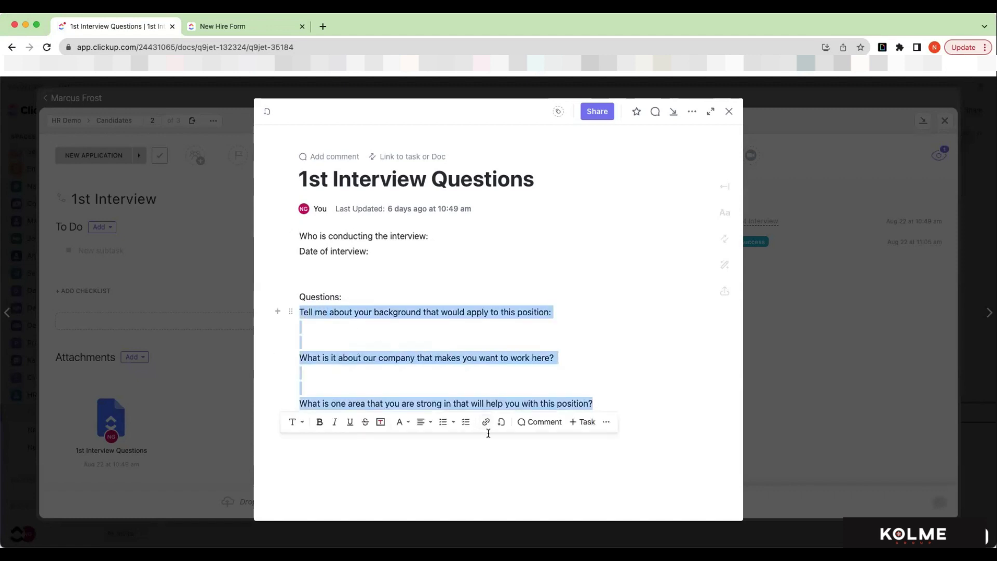
click(476, 280)
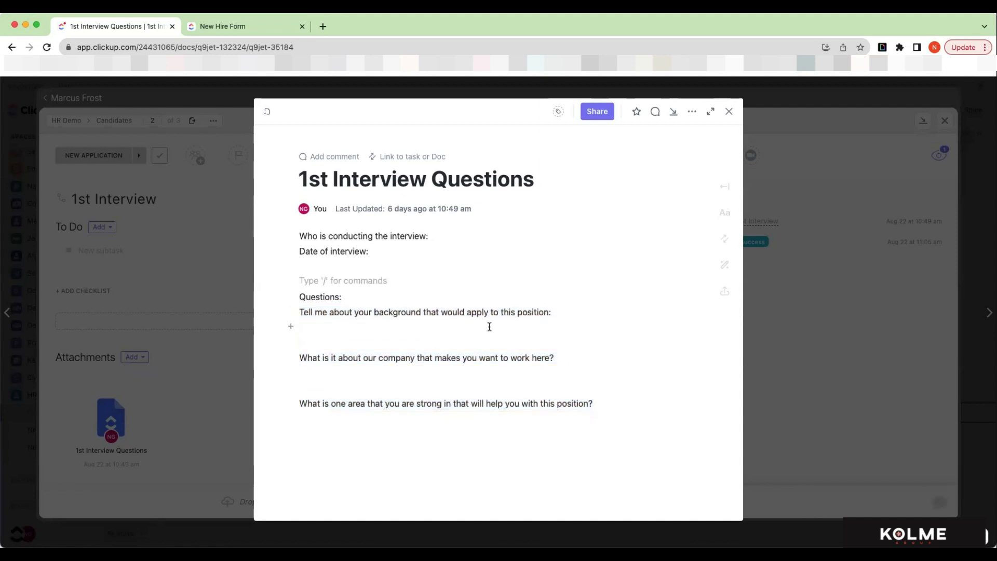
click(554, 312)
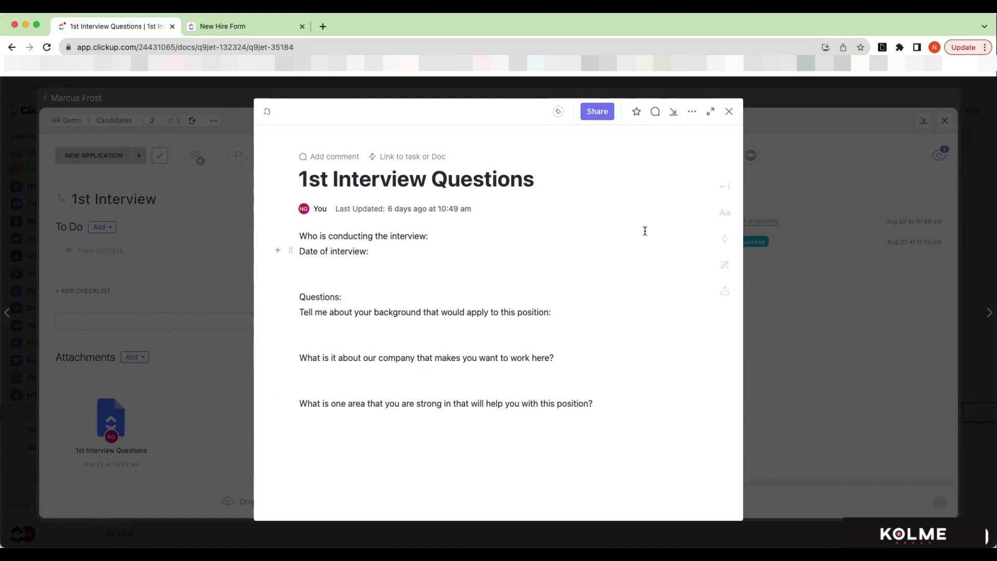
click(729, 112)
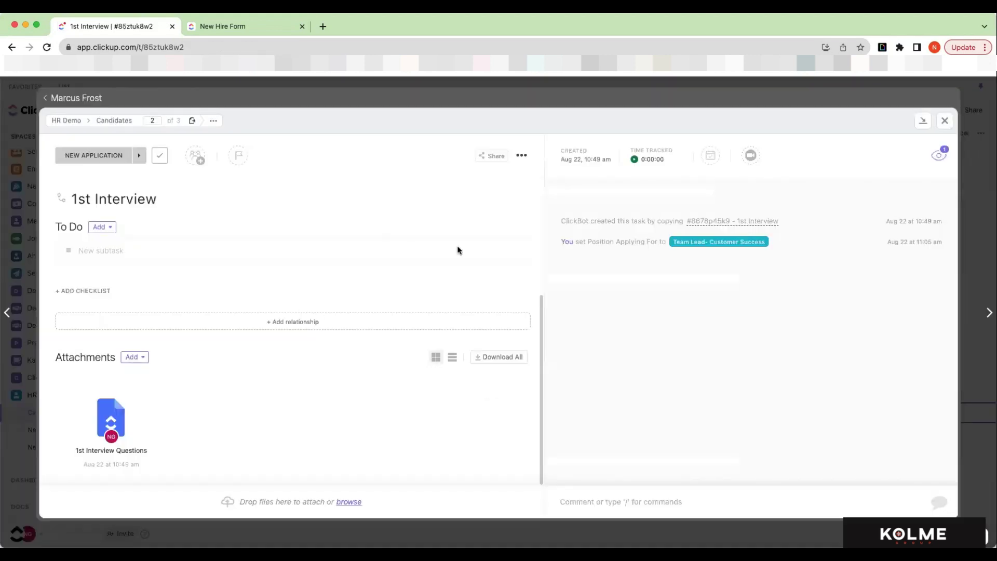
click(945, 121)
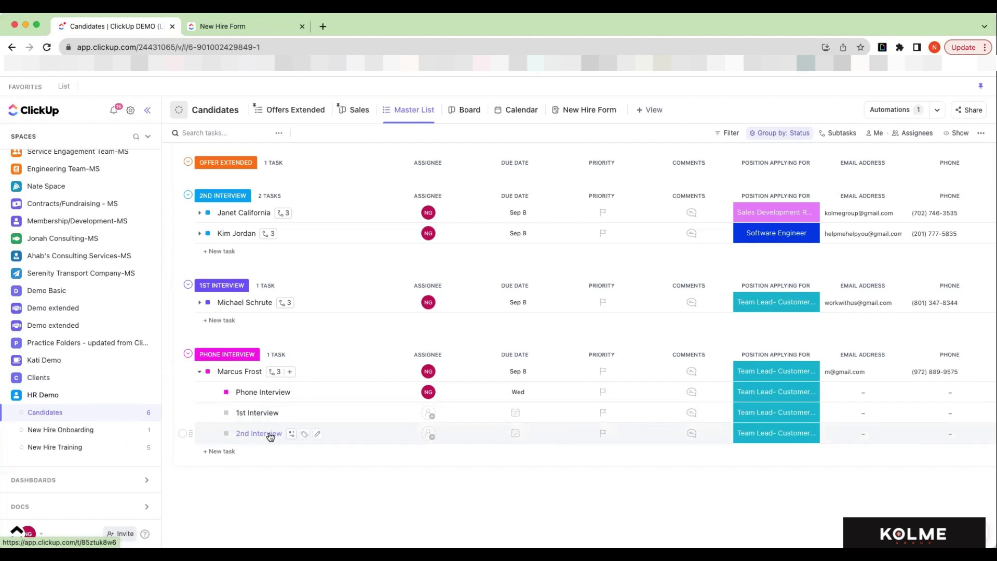
Review the available statuses for the Phone Interview subtask and set its status to Complete
click(226, 392)
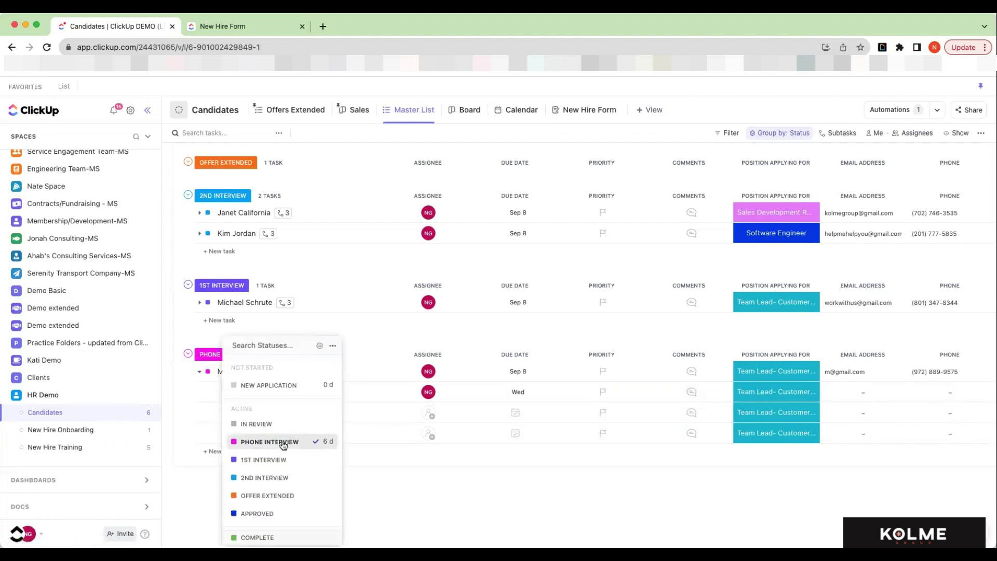
scroll(275, 446, down, 1)
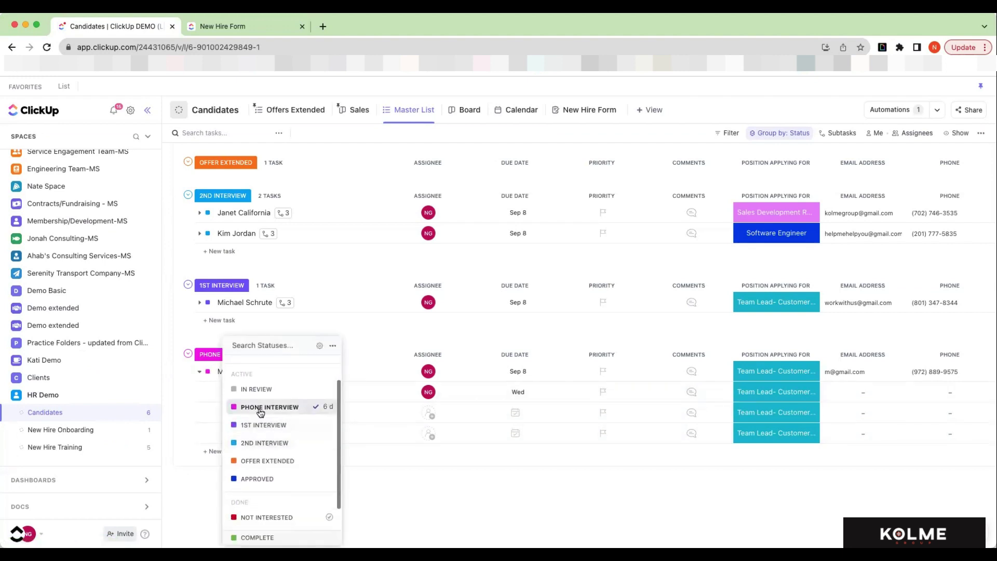
scroll(275, 464, down, 1)
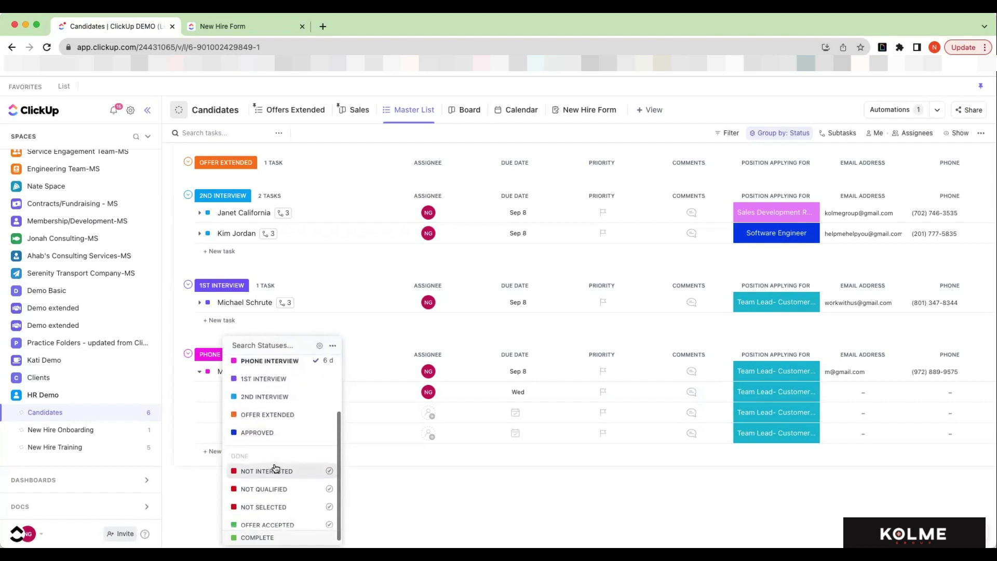
scroll(296, 400, down, 1)
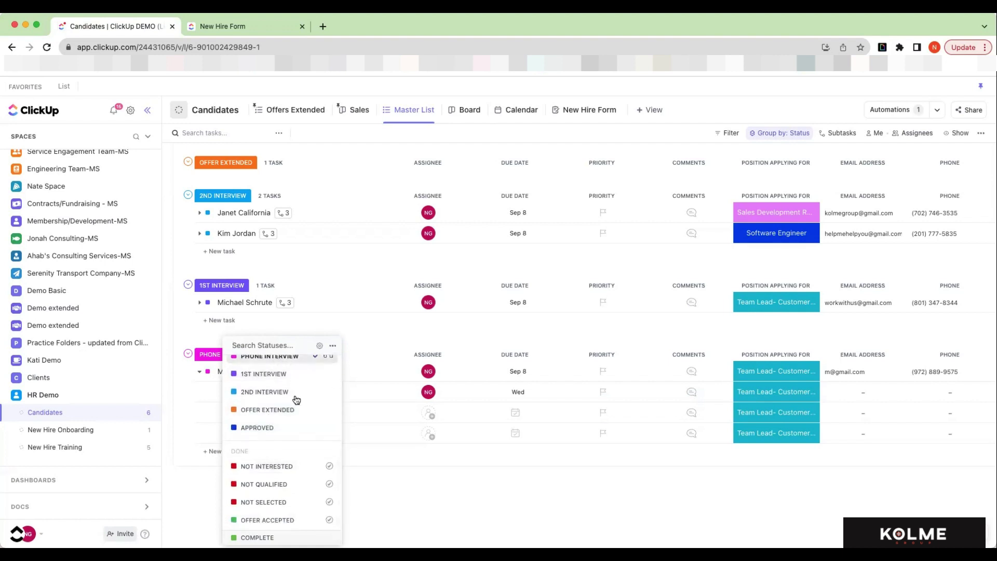
scroll(275, 486, up, 2)
scroll(272, 486, up, 1)
scroll(272, 486, down, 3)
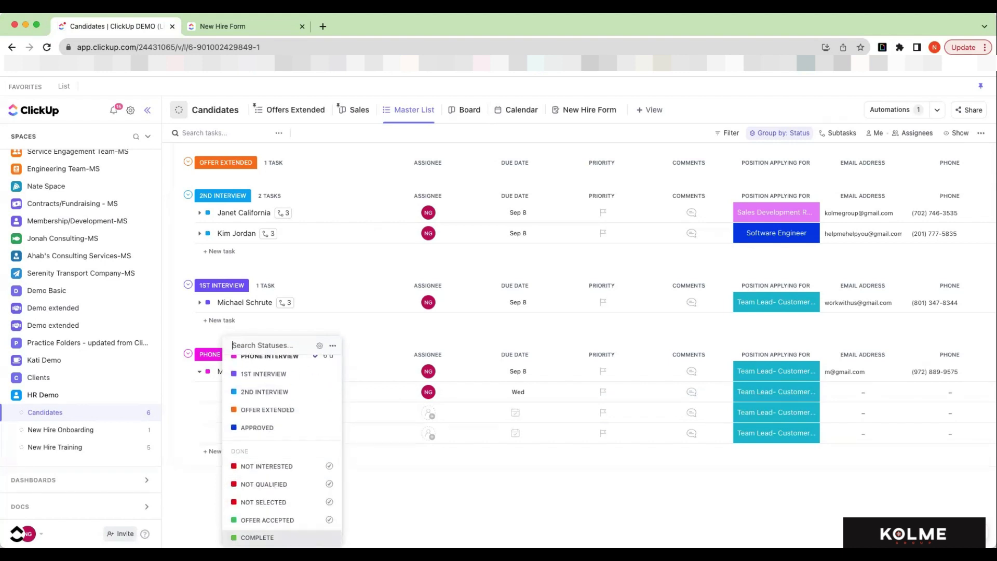
click(258, 538)
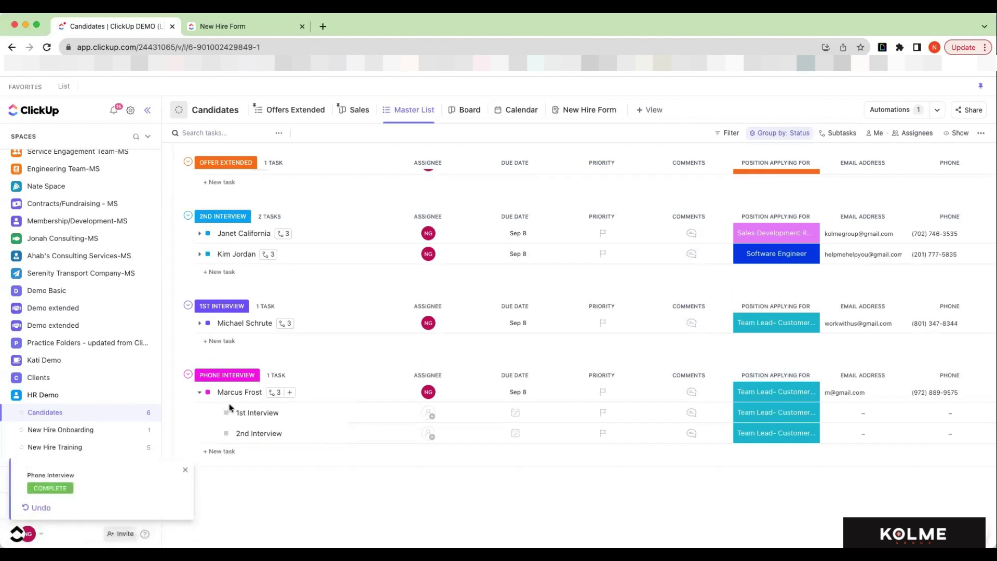
Change the status of the candidate in the Phone Interview group to 1st Interview
click(208, 394)
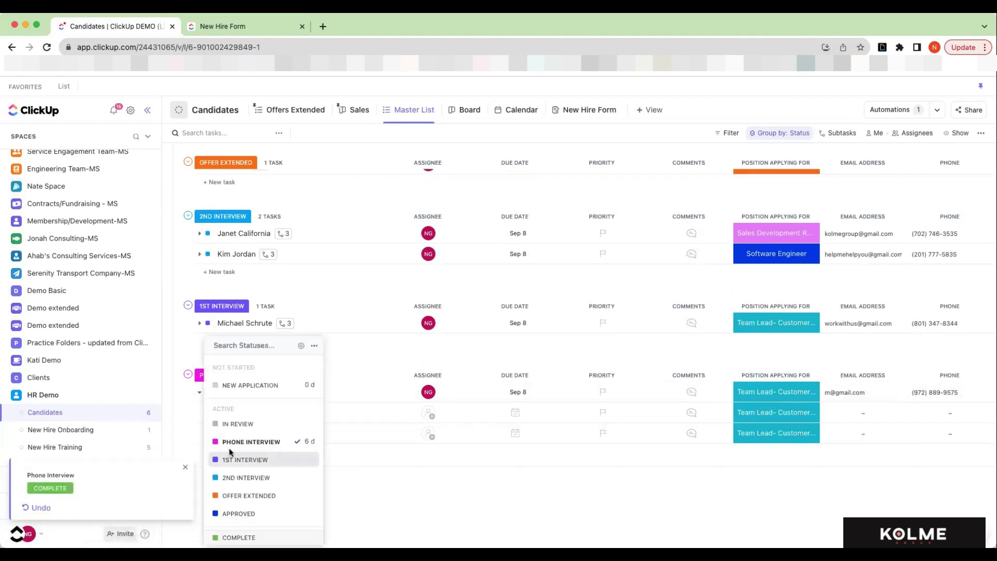
key(Escape)
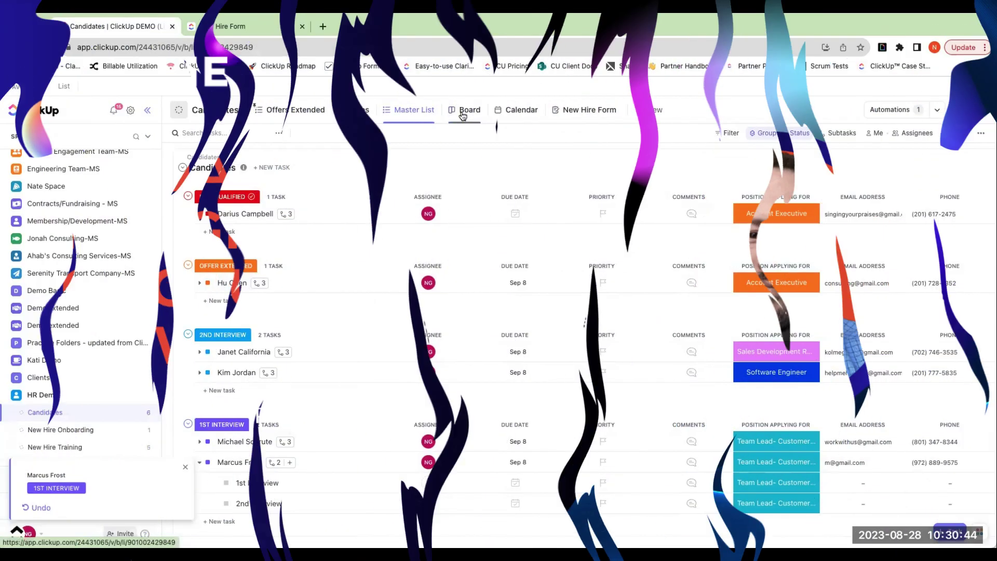
View the candidates' status columns in the Board view and the scheduled interviews for August 2023 in the Calendar view
click(464, 111)
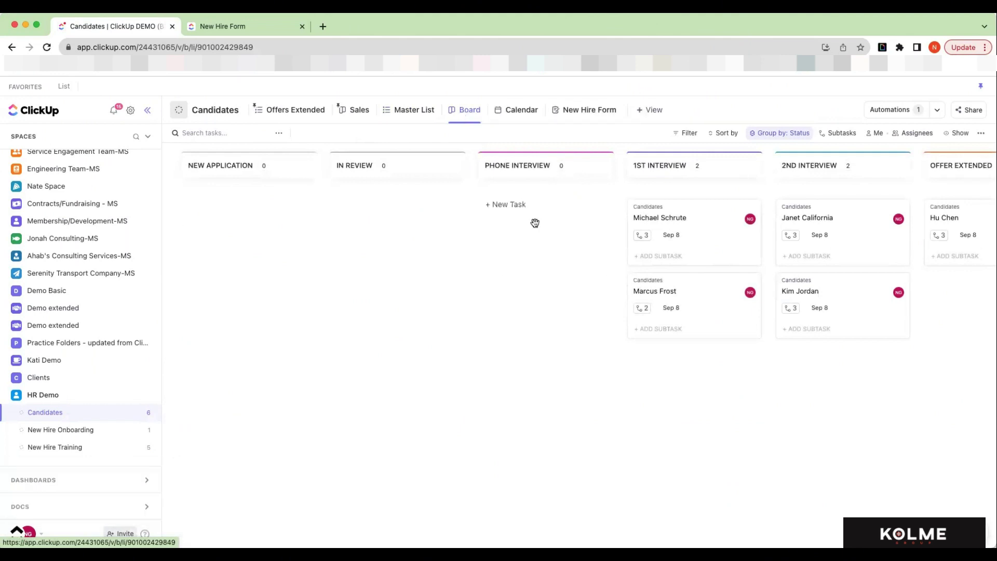
scroll(530, 225, right, 6)
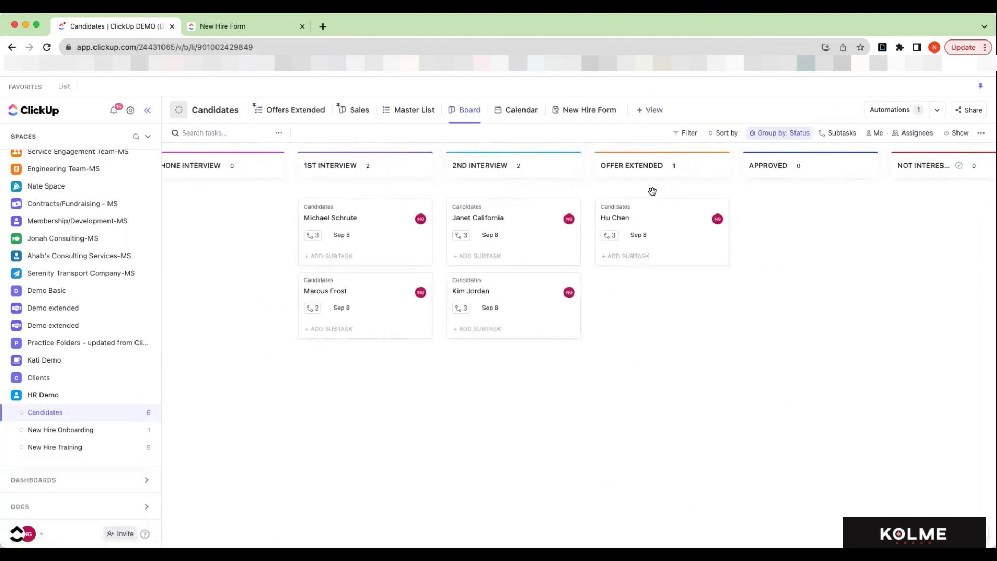
click(508, 120)
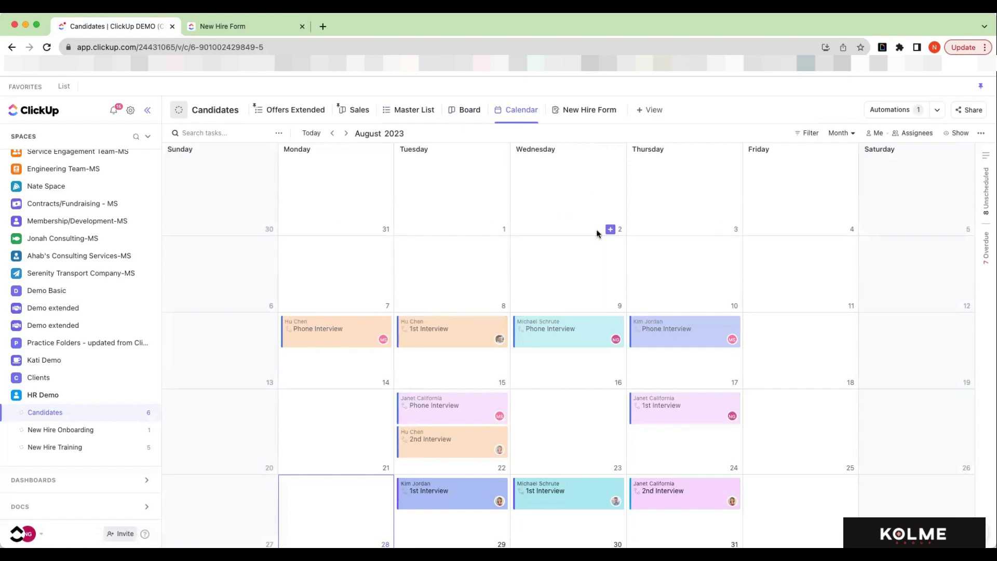
scroll(597, 229, down, 1)
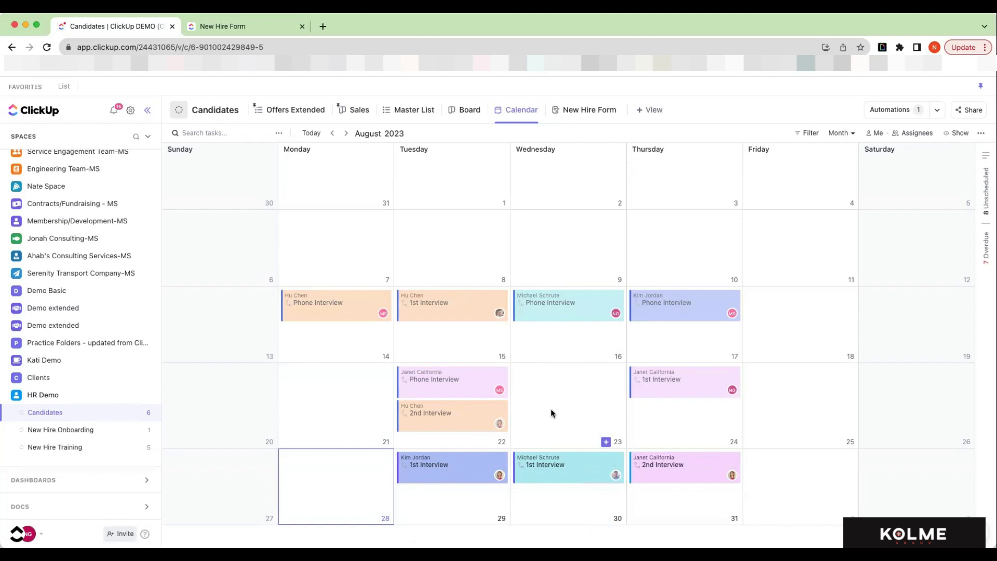
Open the 1st Interview scheduled for August 15, review its Reccommend Next Step field and attachments, and close it
click(448, 306)
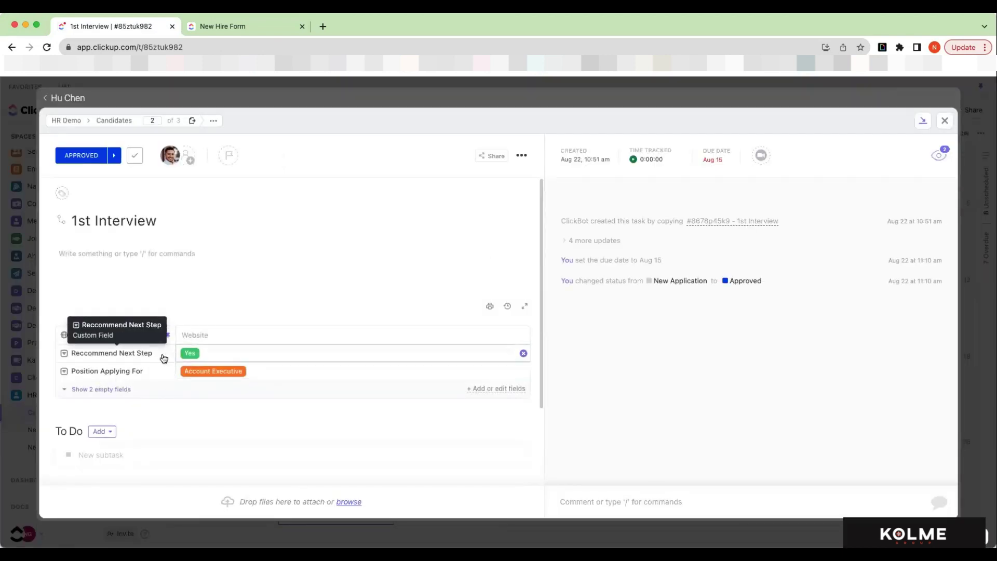
scroll(246, 416, down, 5)
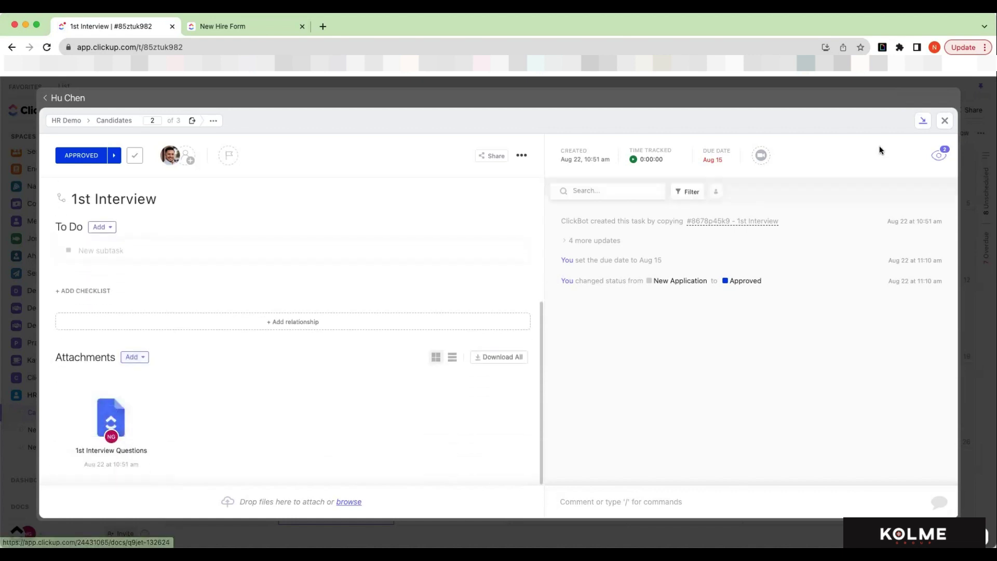
click(943, 121)
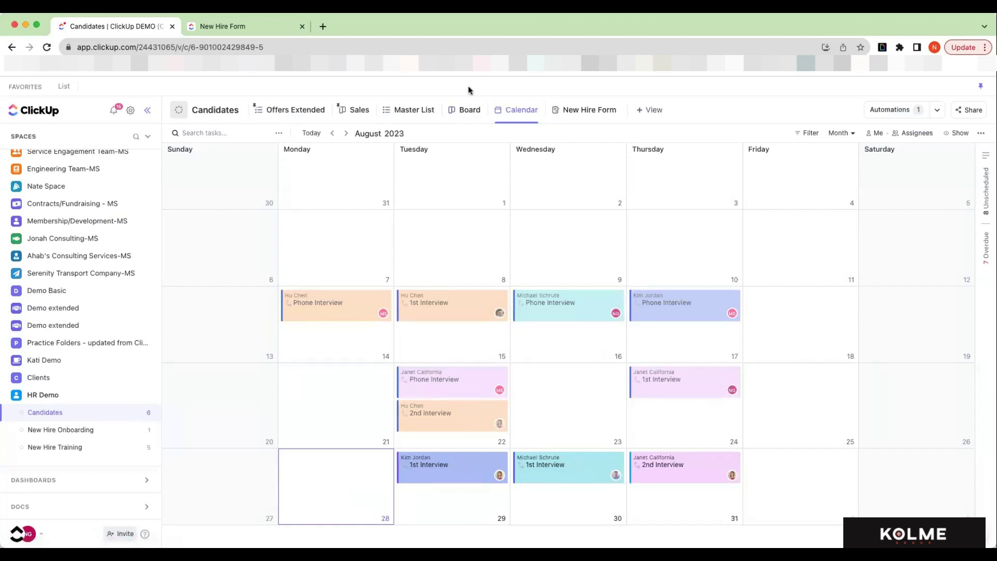
Review the candidates grouped by status in the Master List, then view the Offers Extended list
click(414, 117)
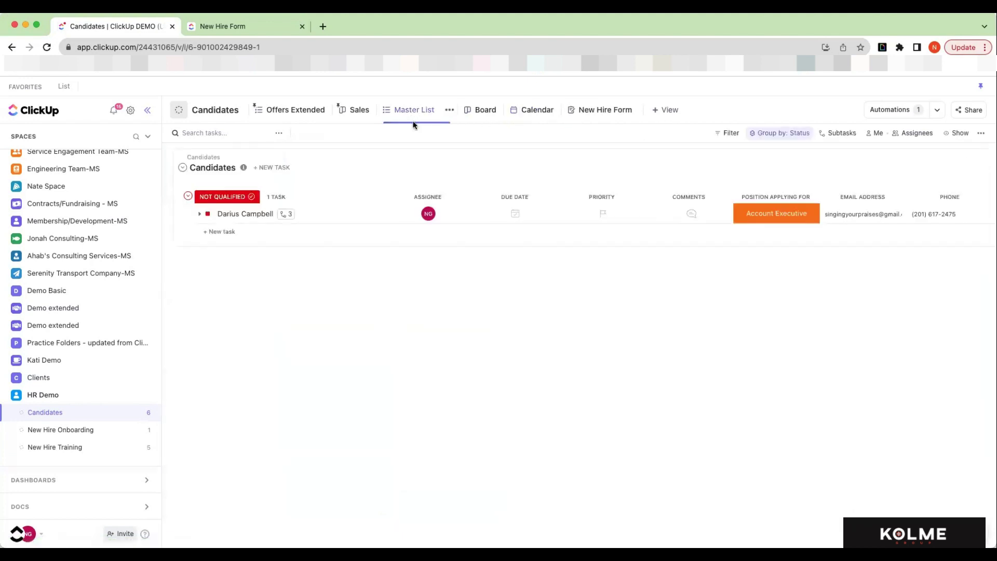
scroll(779, 416, down, 2)
scroll(779, 416, up, 2)
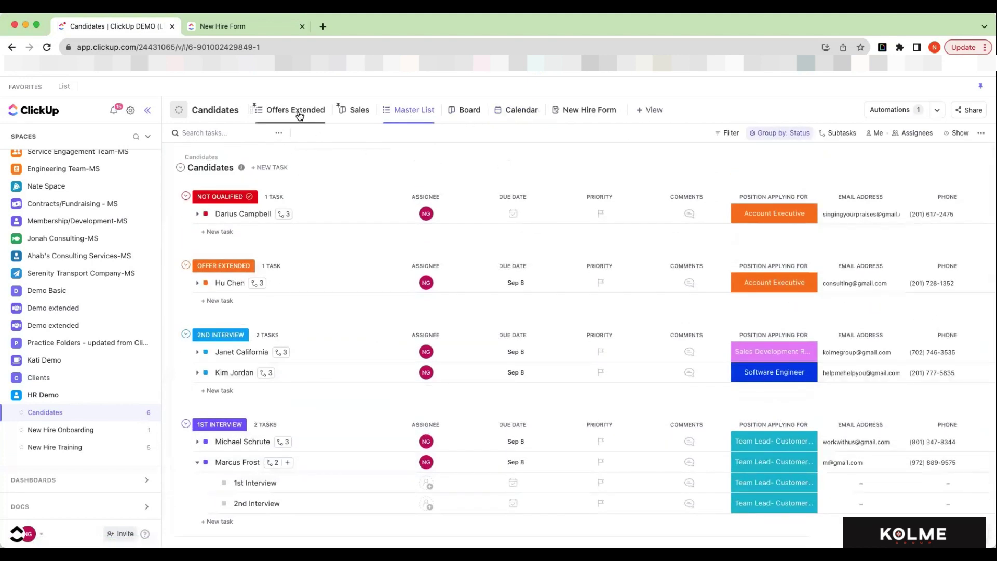
click(300, 114)
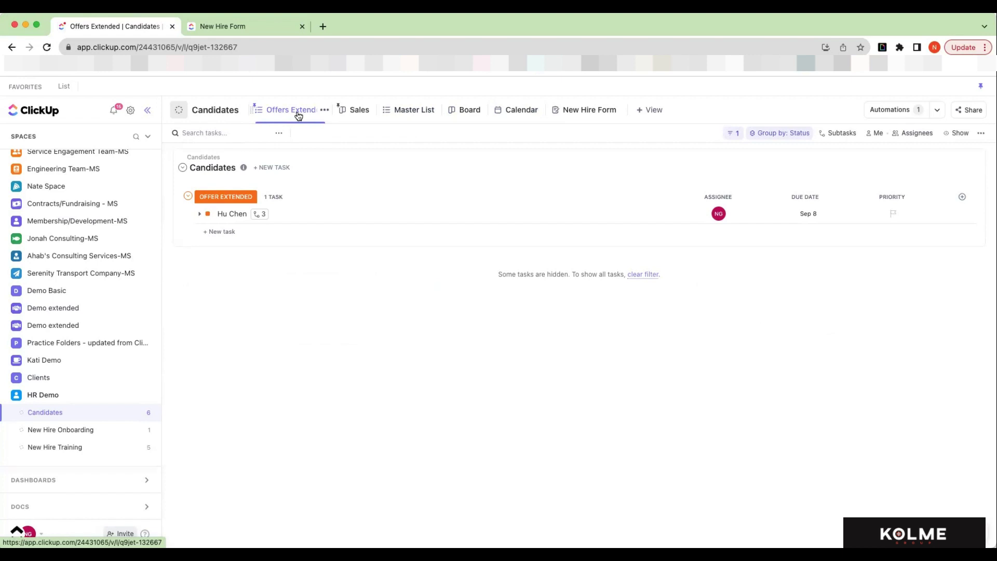
Examine the Sales board's status columns from New Application through Offer Accepted and the candidates in them
click(361, 111)
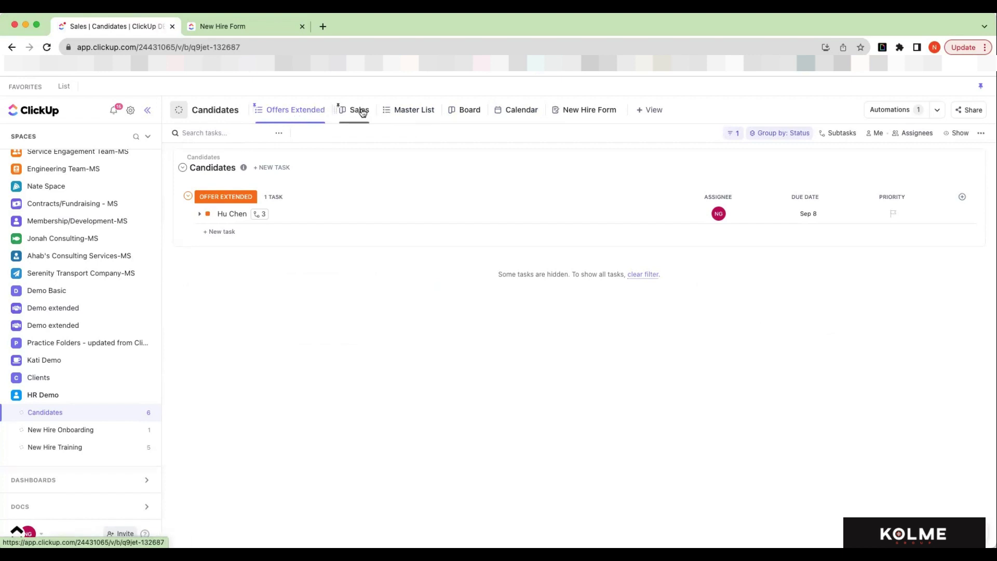
scroll(586, 238, right, 5)
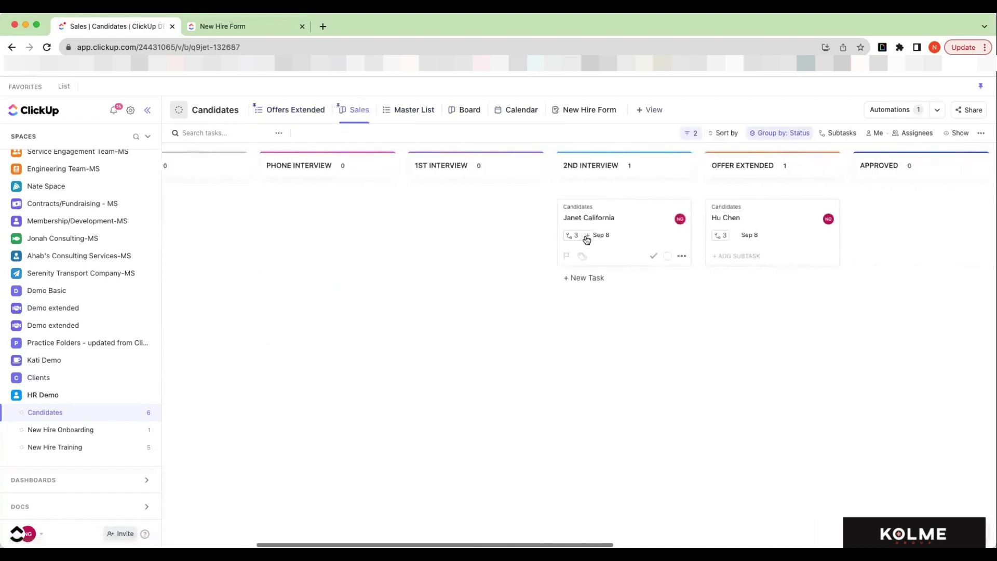
scroll(540, 227, right, 4)
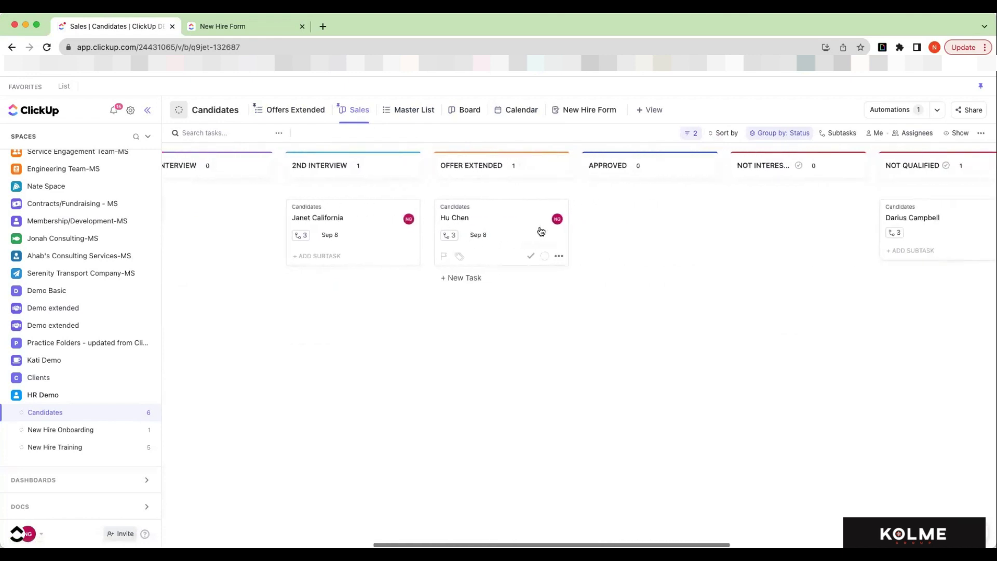
scroll(540, 227, right, 1)
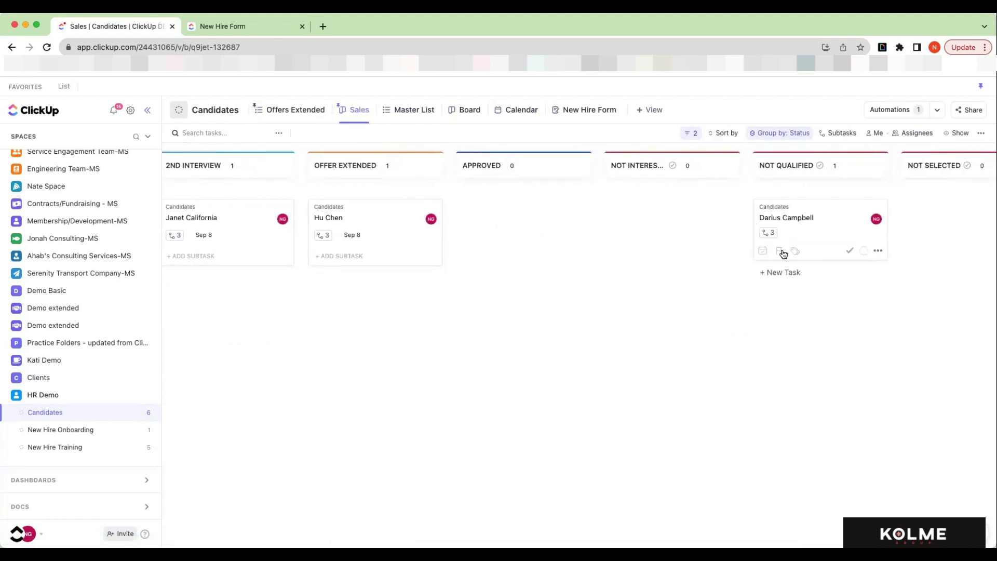
scroll(834, 221, right, 3)
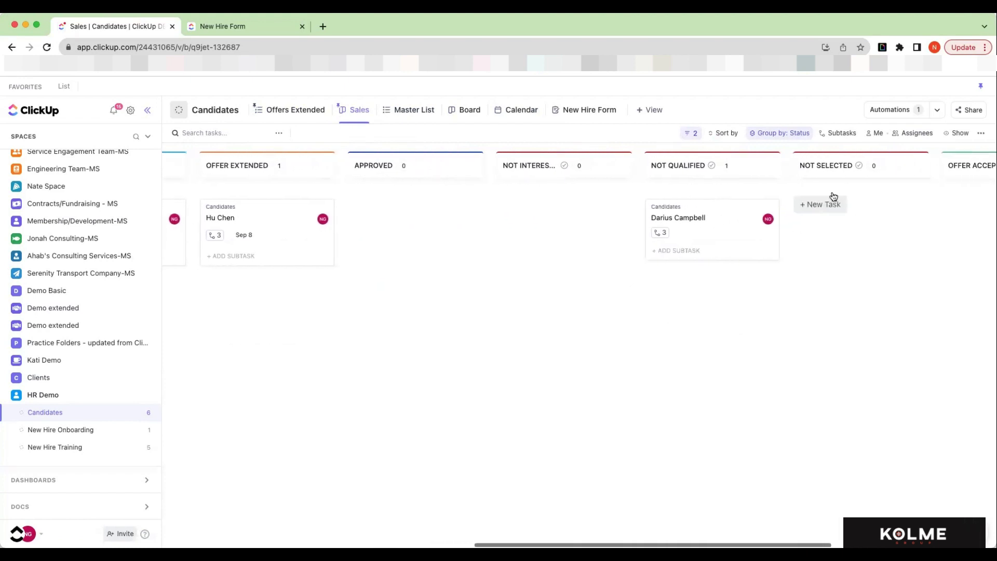
scroll(832, 230, right, 2)
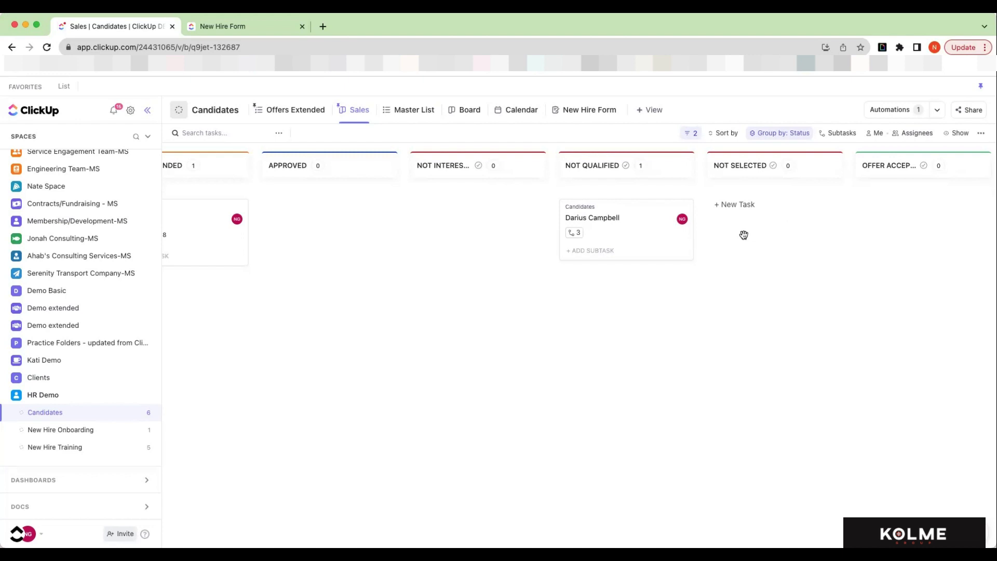
scroll(744, 235, left, 10)
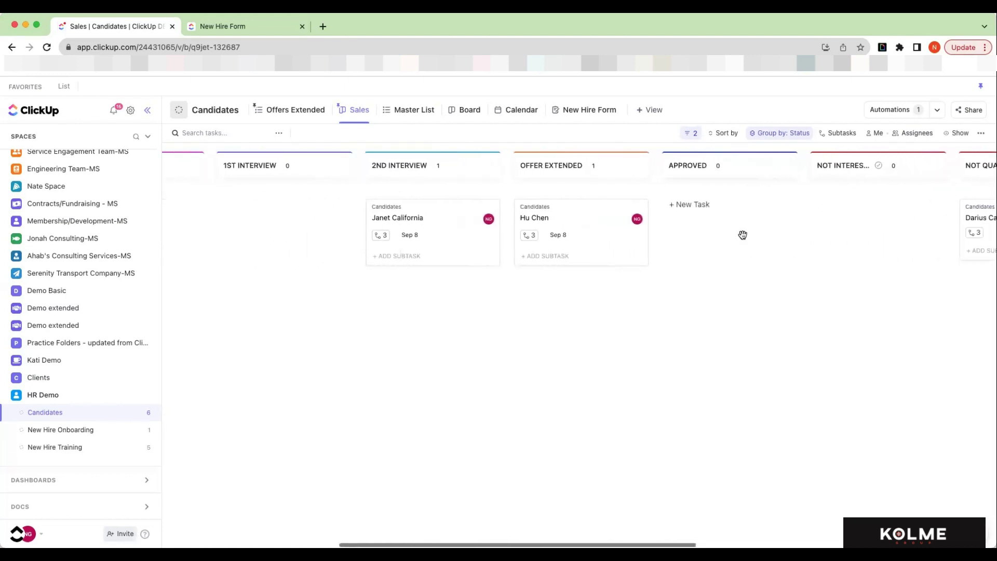
scroll(552, 220, left, 5)
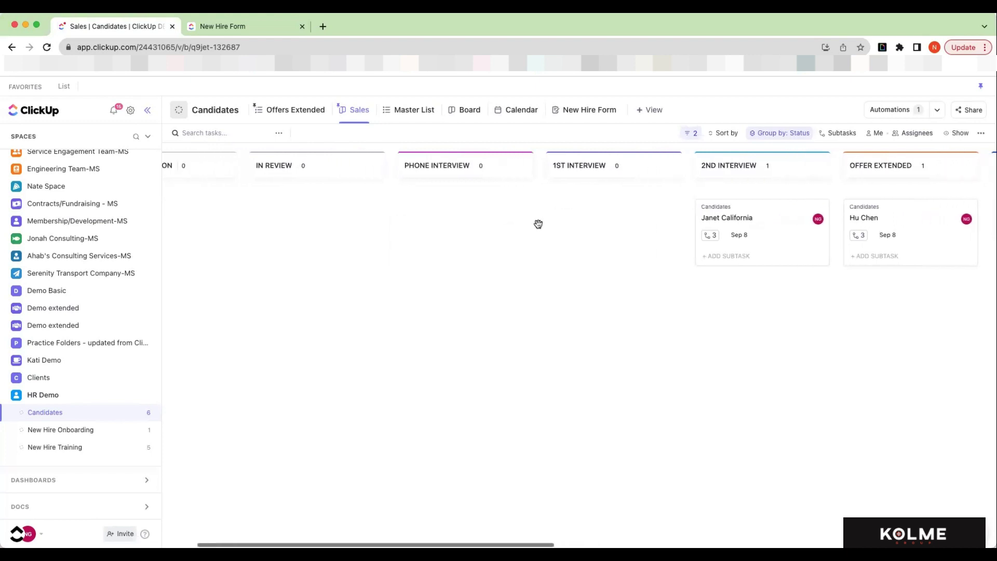
scroll(538, 223, left, 2)
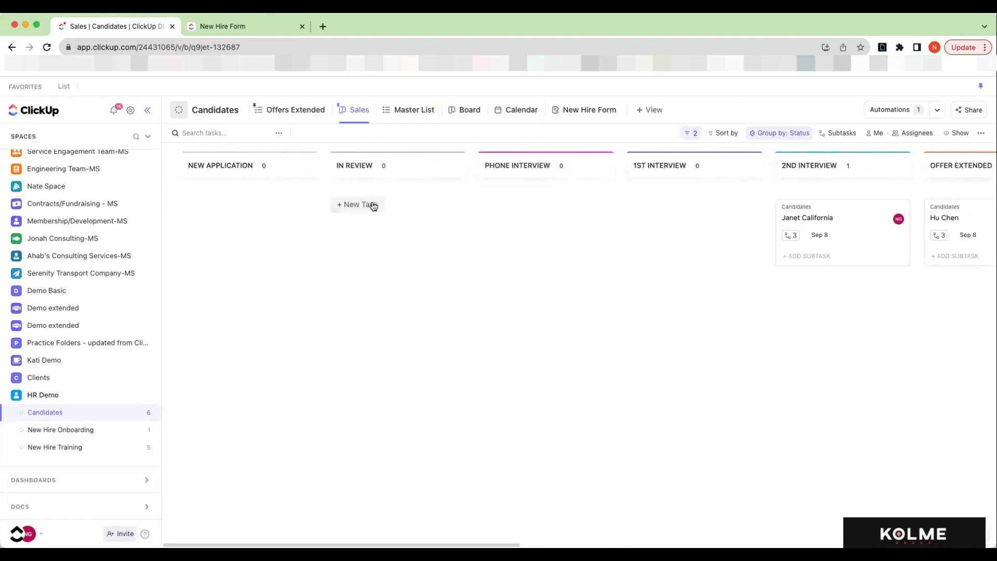
Scan the rest of the Sales board's status columns, including Approved, Not Qualified and Not Selected
scroll(539, 213, right, 15)
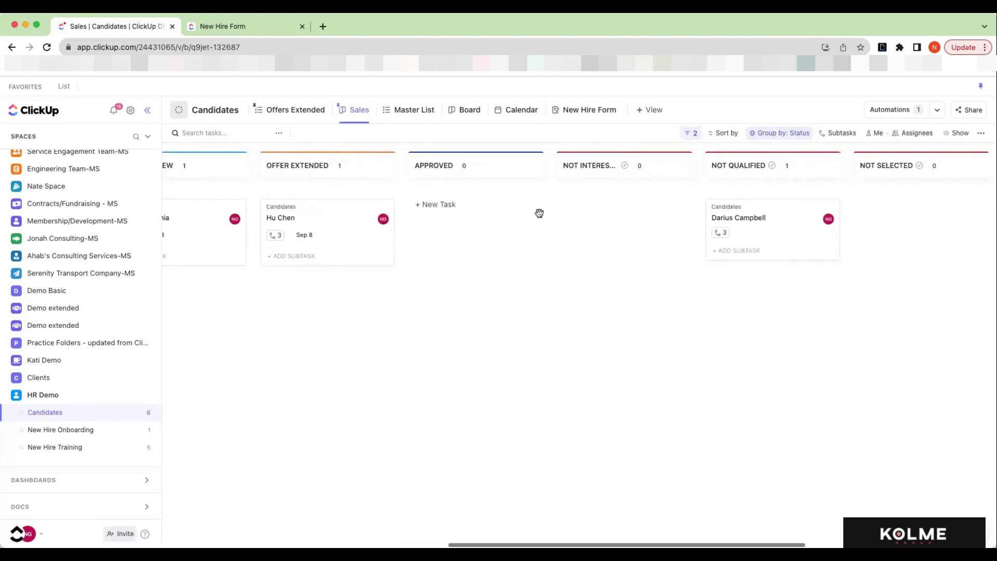
scroll(539, 213, right, 10)
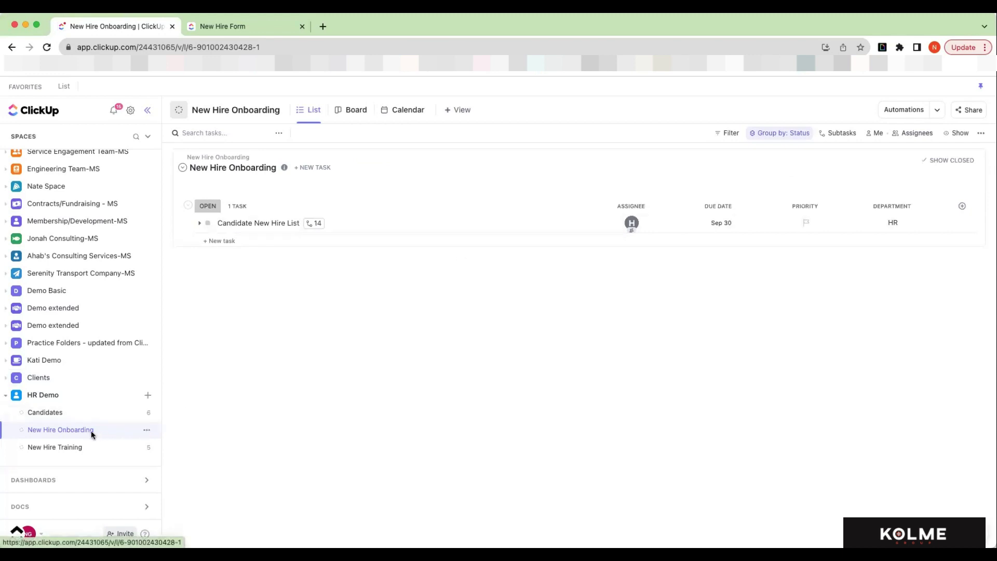
Expand the Candidate New Hire List task in New Hire Onboarding and review its subtasks, assignees, due dates and departments
click(313, 224)
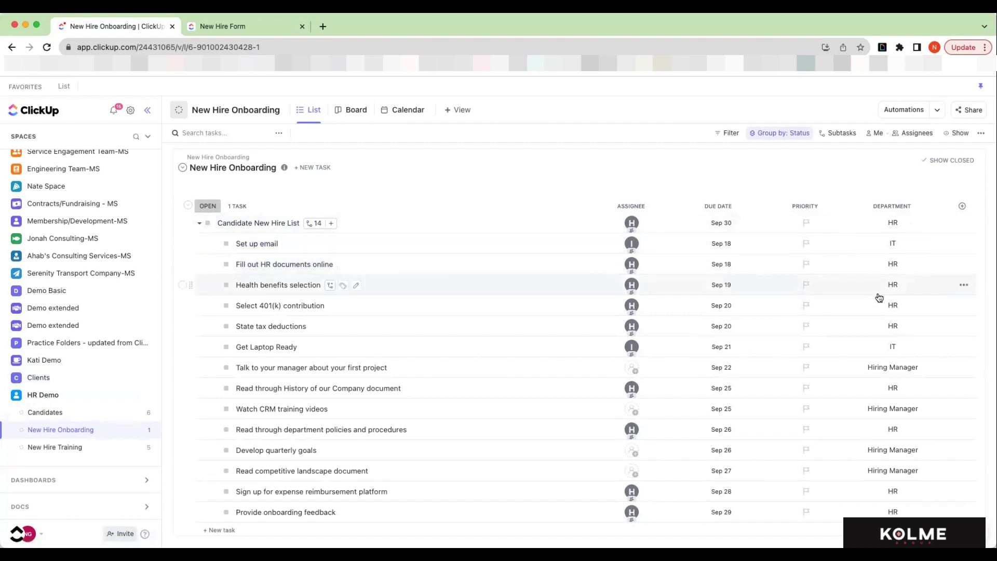
scroll(474, 431, down, 1)
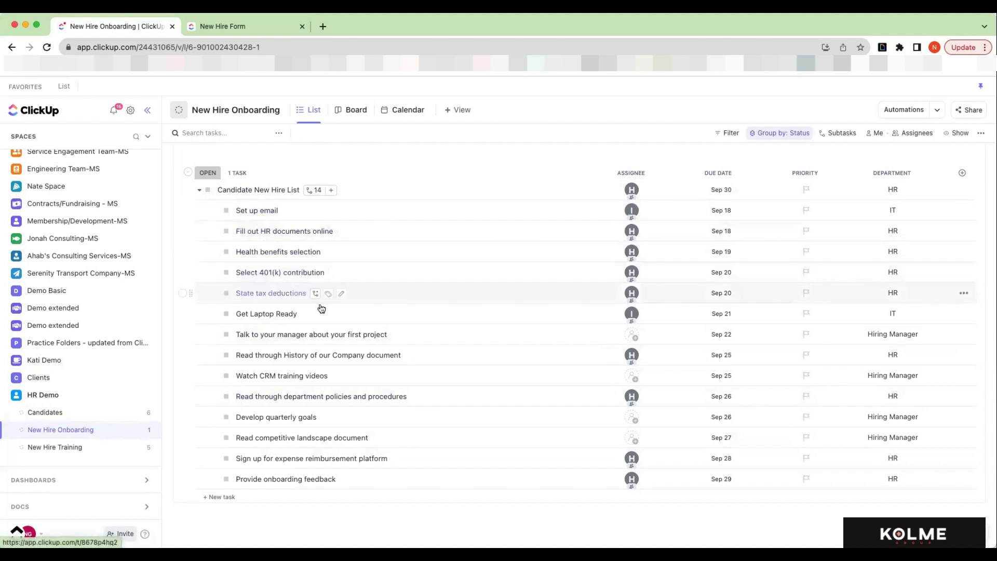
scroll(288, 326, down, 1)
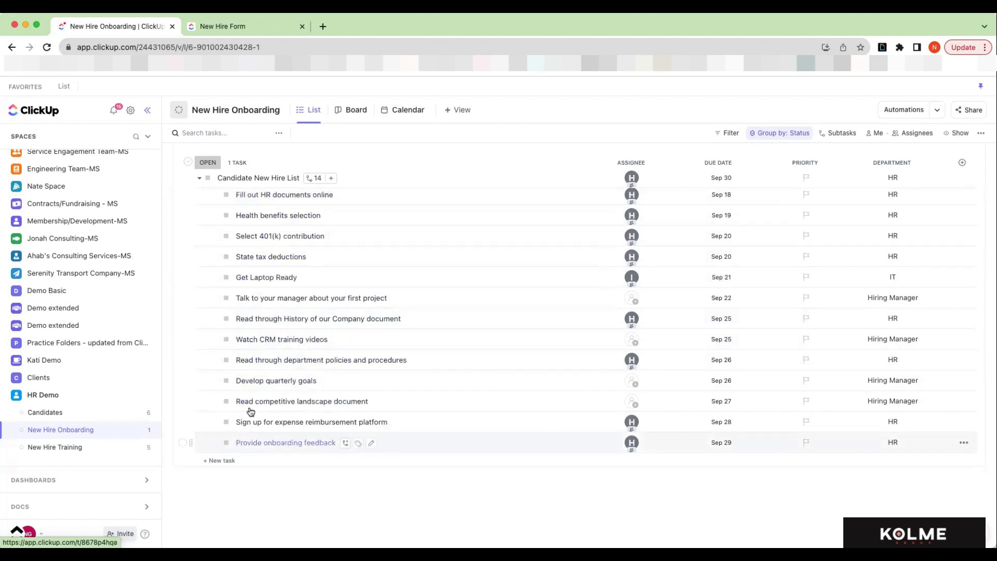
scroll(241, 433, up, 3)
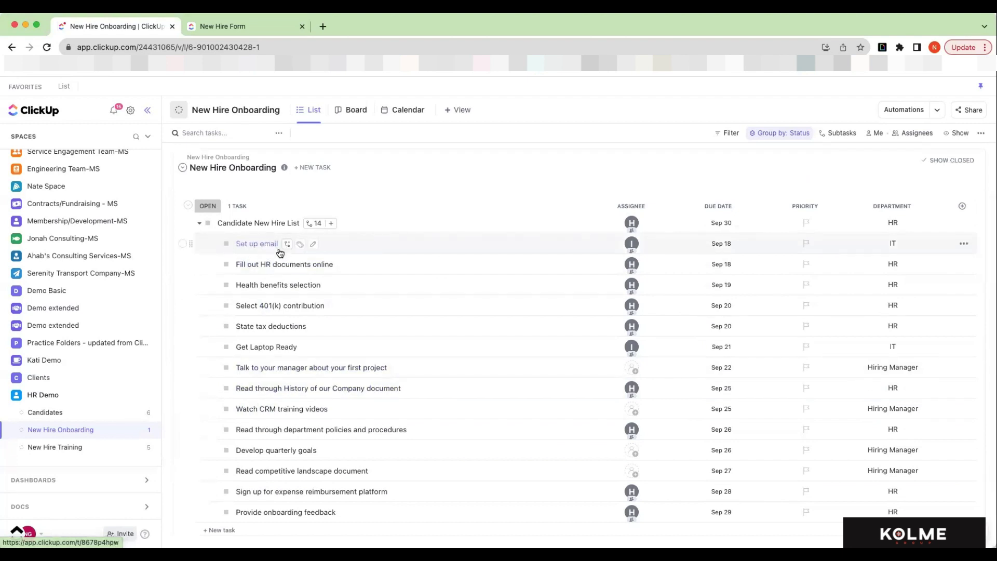
scroll(674, 237, down, 2)
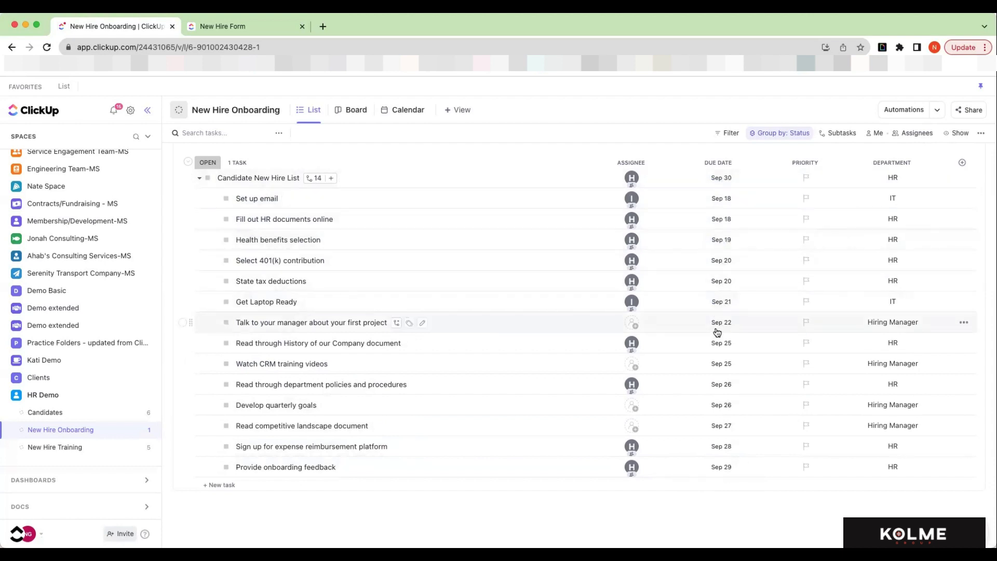
Set the Candidate New Hire List's due date to October 2, 2023 and shift its subtask dates along with it
click(722, 178)
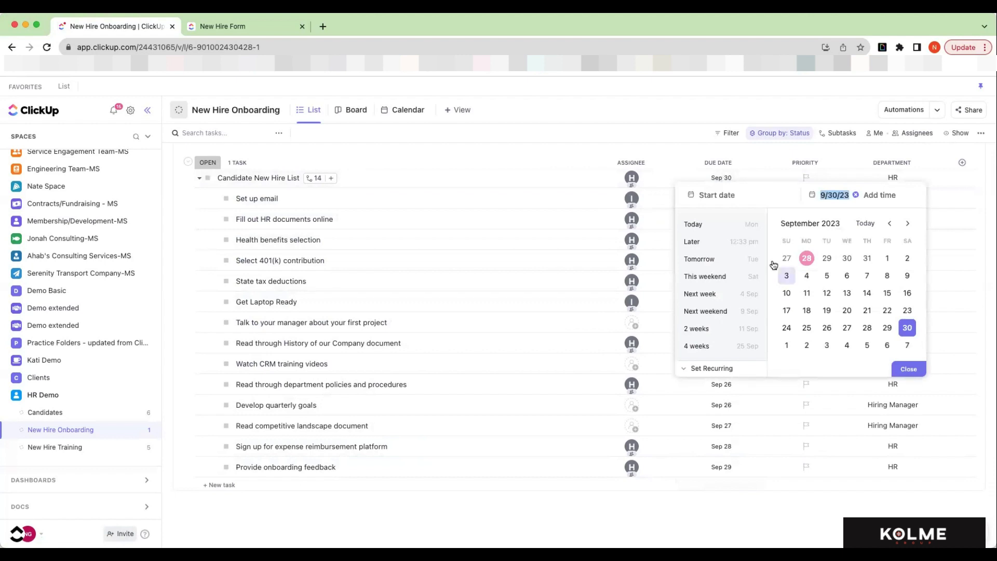
click(907, 225)
click(807, 258)
click(909, 369)
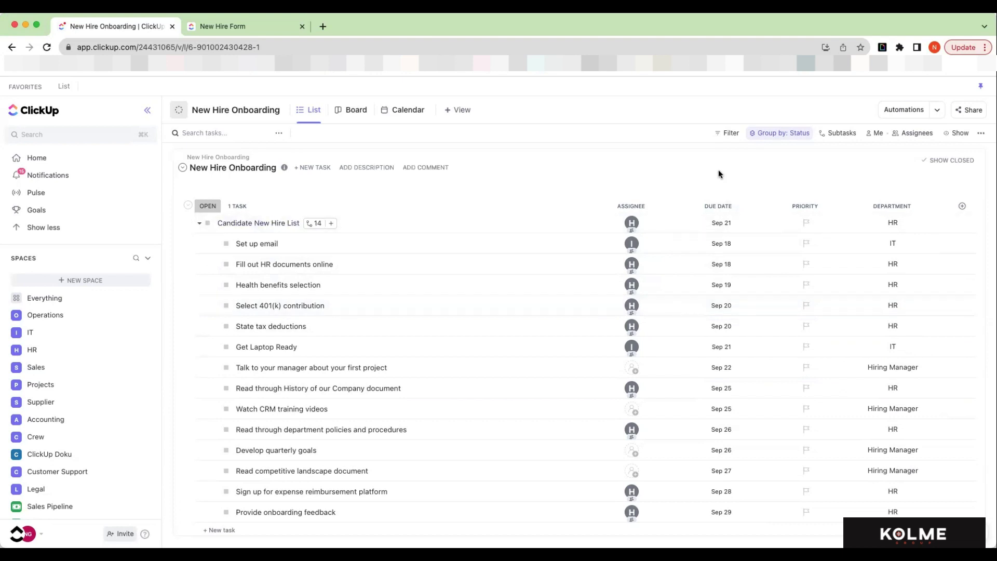
scroll(676, 228, down, 1)
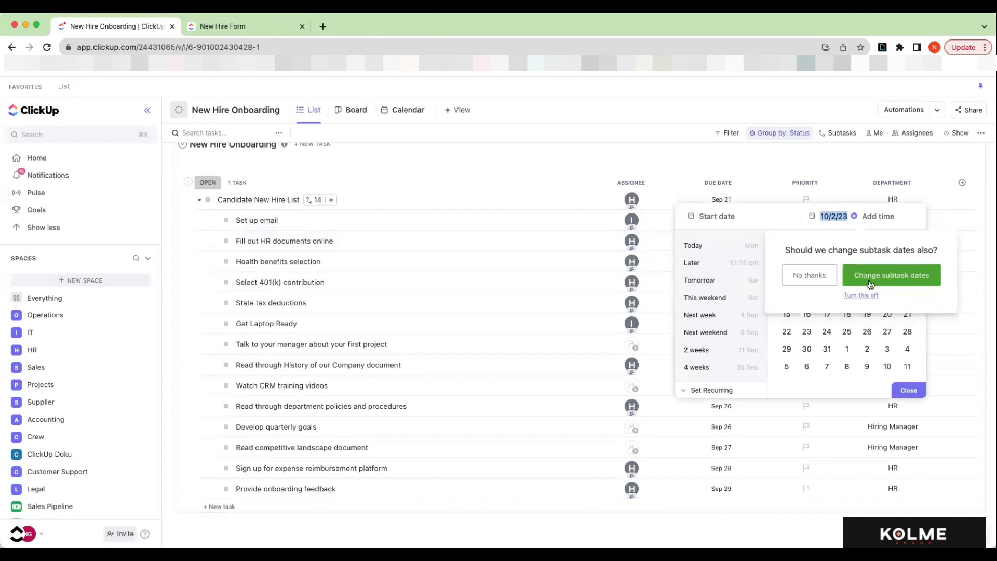
click(870, 281)
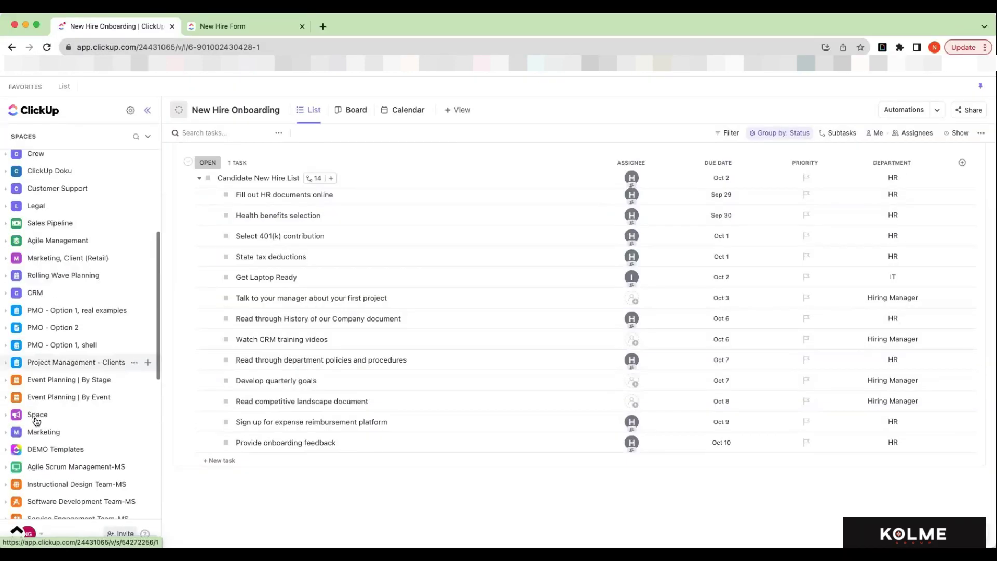
Open the New Hire Training list in HR Demo and review the training subtasks of the Week 2 trainee
scroll(36, 422, down, 10)
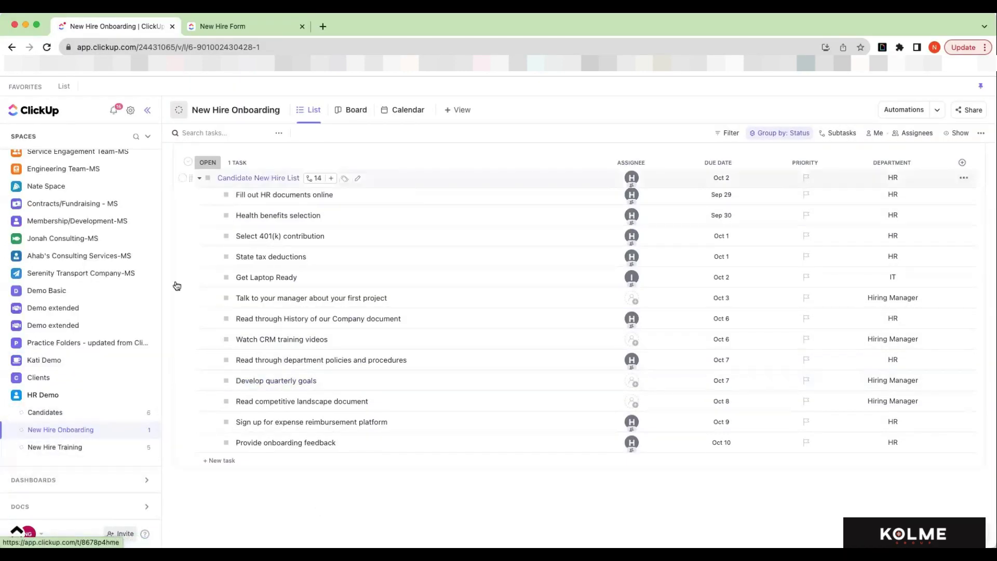
click(79, 448)
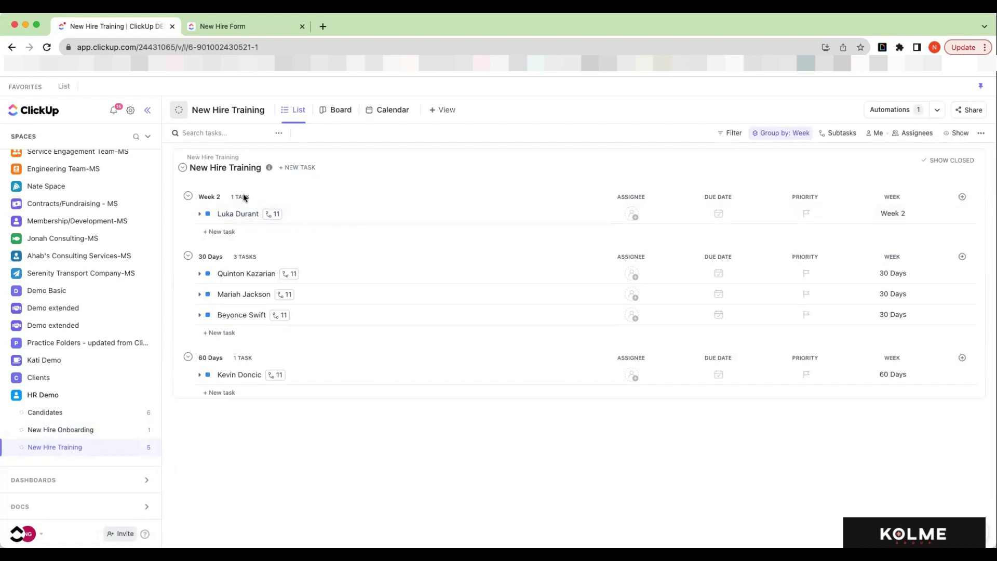
click(272, 214)
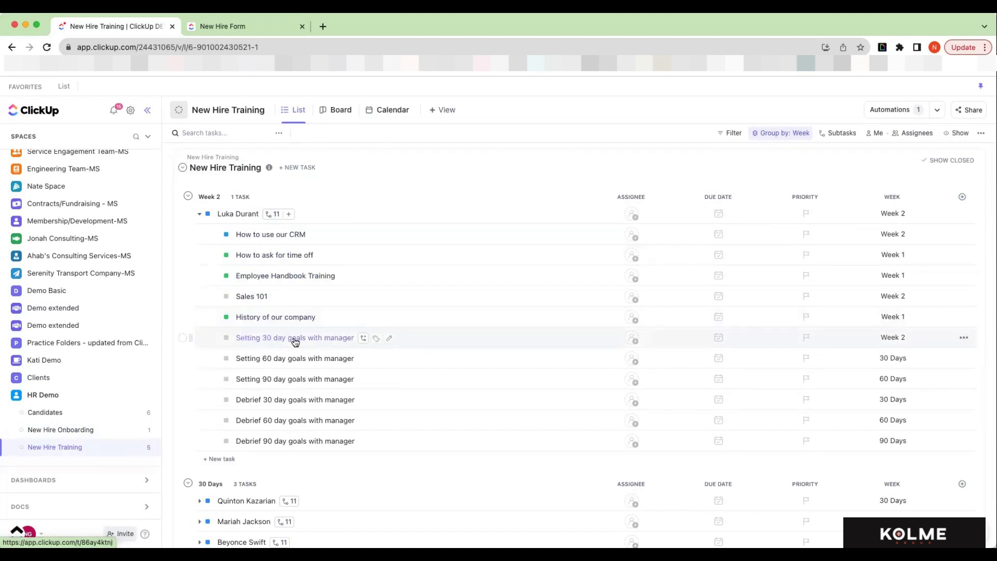
scroll(295, 358, down, 2)
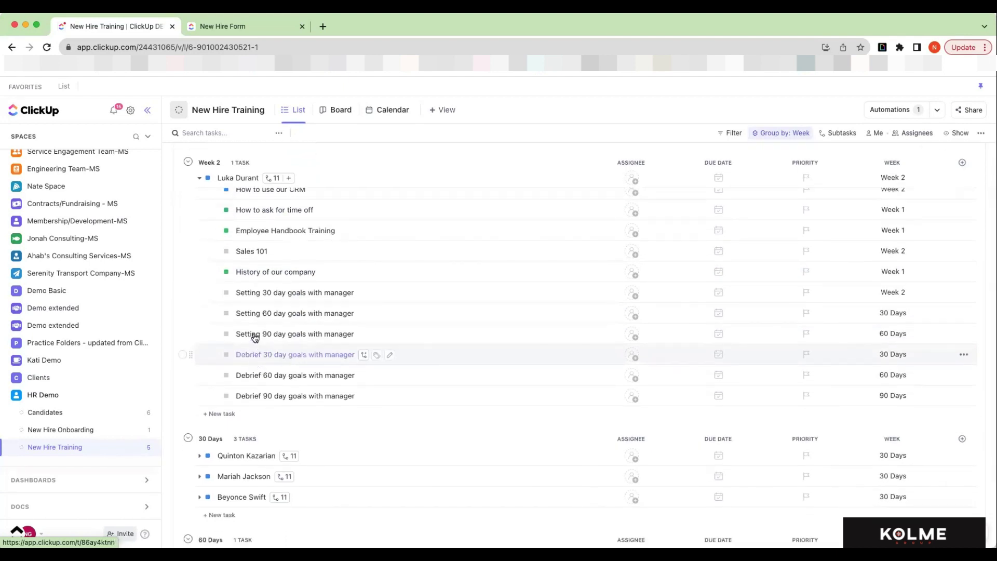
scroll(251, 280, up, 2)
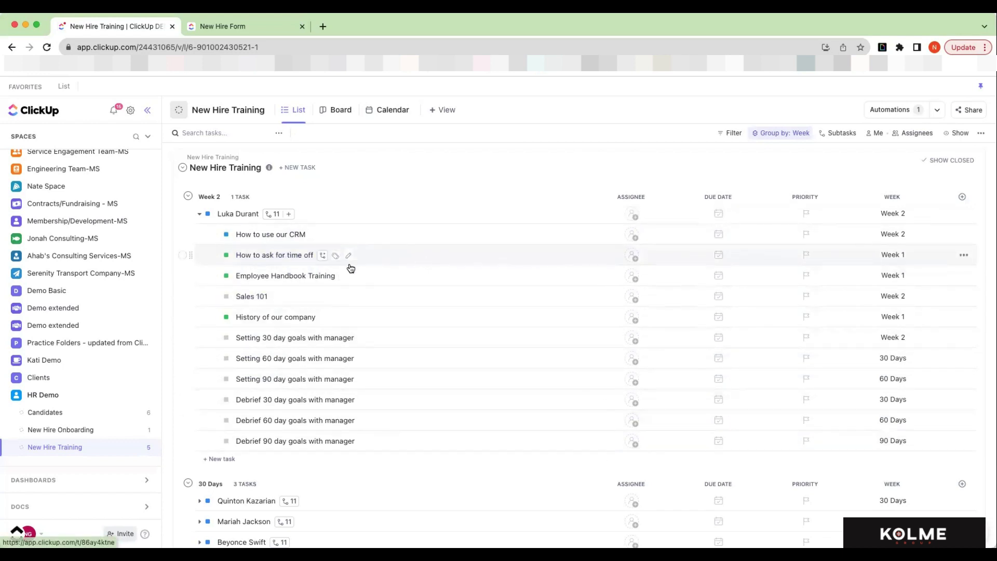
scroll(258, 266, down, 1)
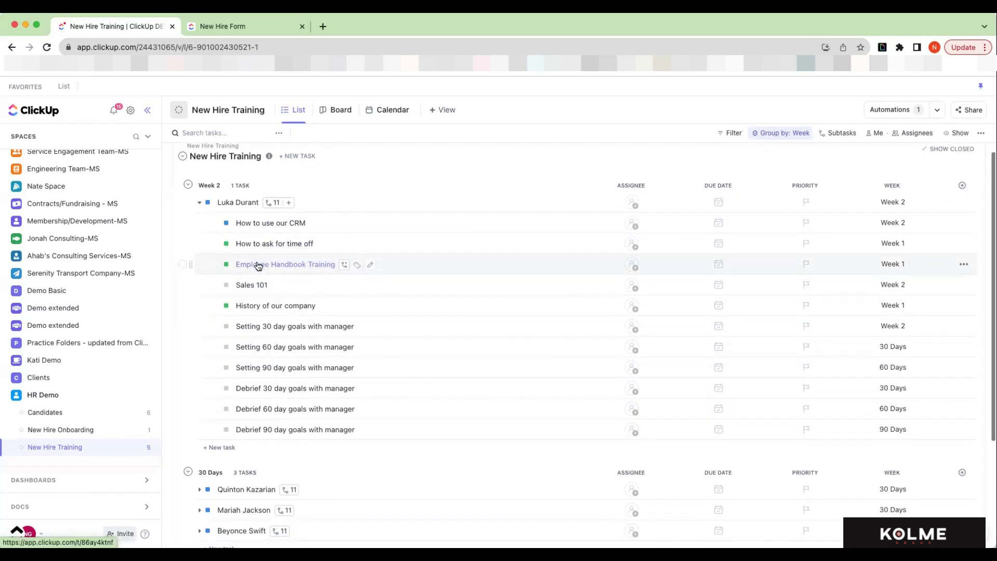
scroll(258, 266, up, 1)
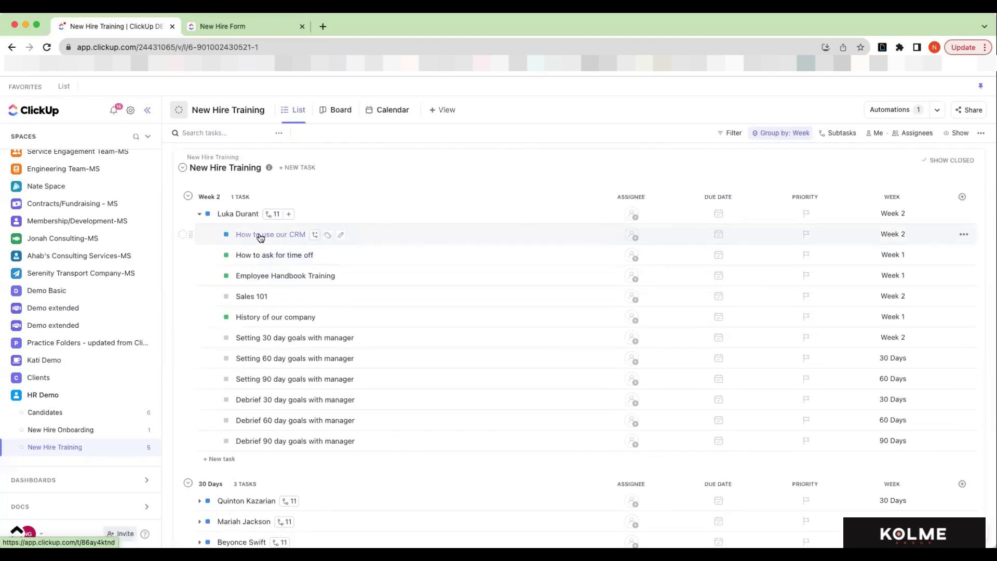
View the Week 2 trainee's Employee Handbook Training subtask and its description area, then close it and collapse the subtasks
click(276, 279)
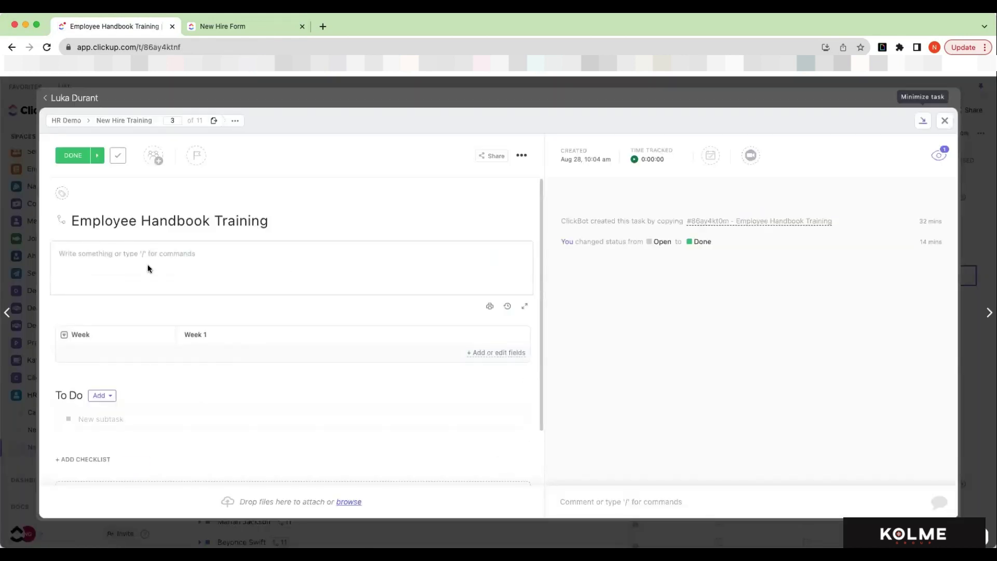
click(114, 256)
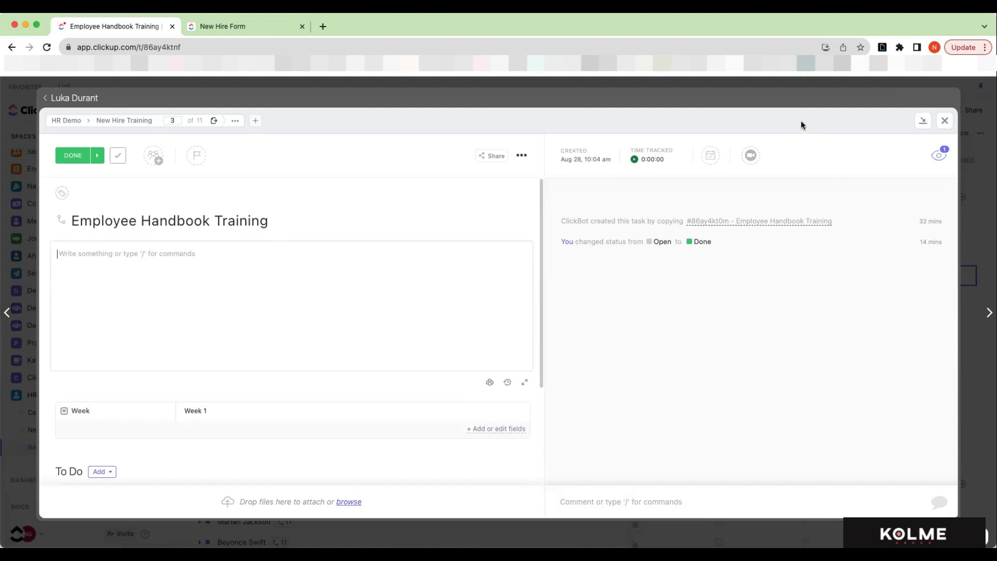
click(951, 121)
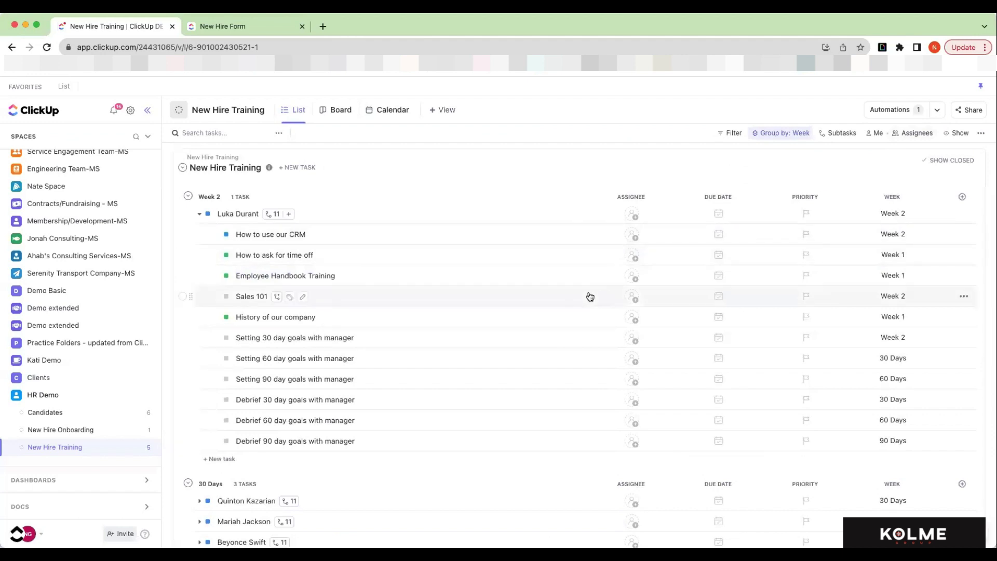
click(200, 214)
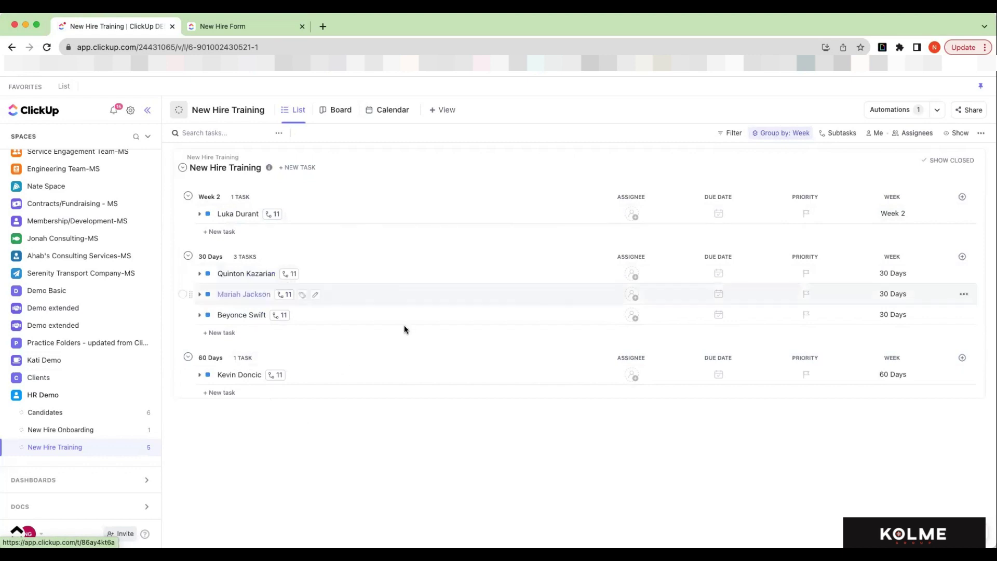
Show New Hire Training in the Board view and group it by the Week custom field
click(346, 119)
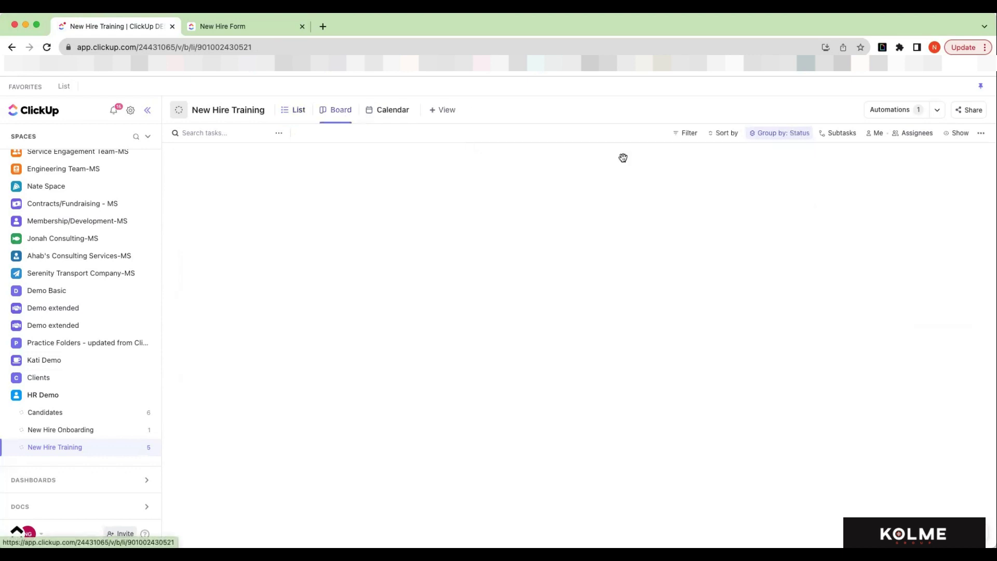
click(775, 136)
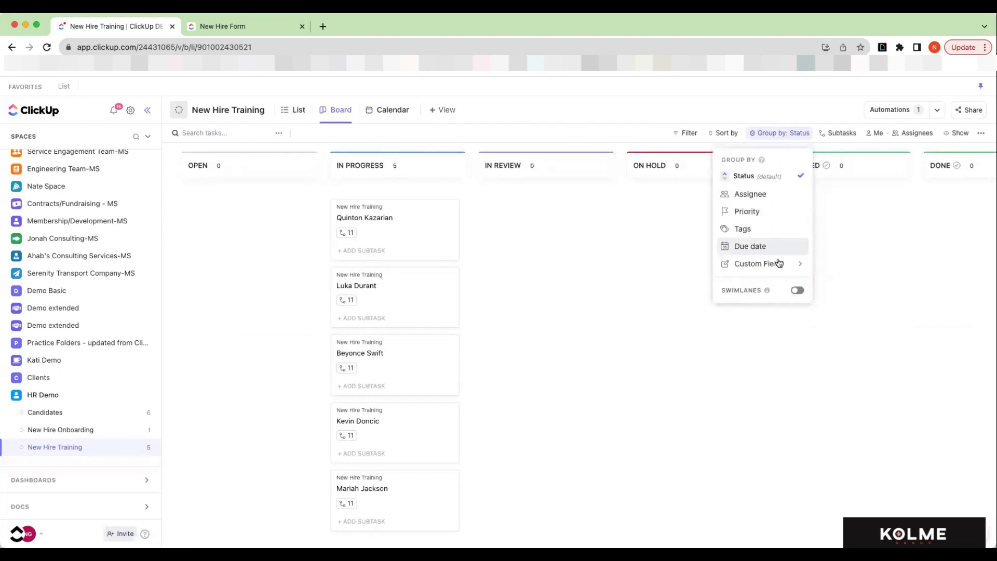
mouse_move(800, 262)
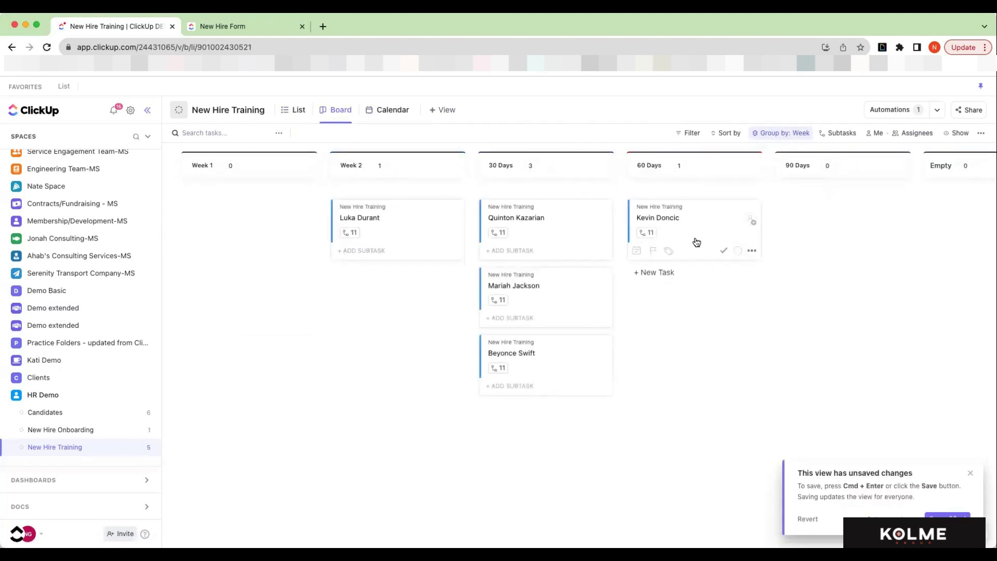
Return to the training list and review the subtasks of the first trainee in the 30 Days group
click(286, 114)
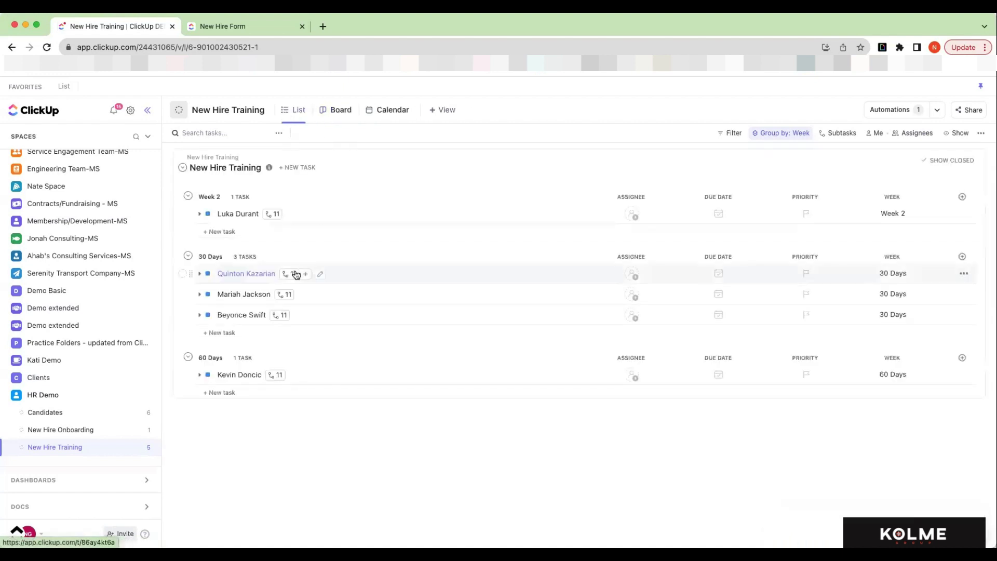
click(290, 273)
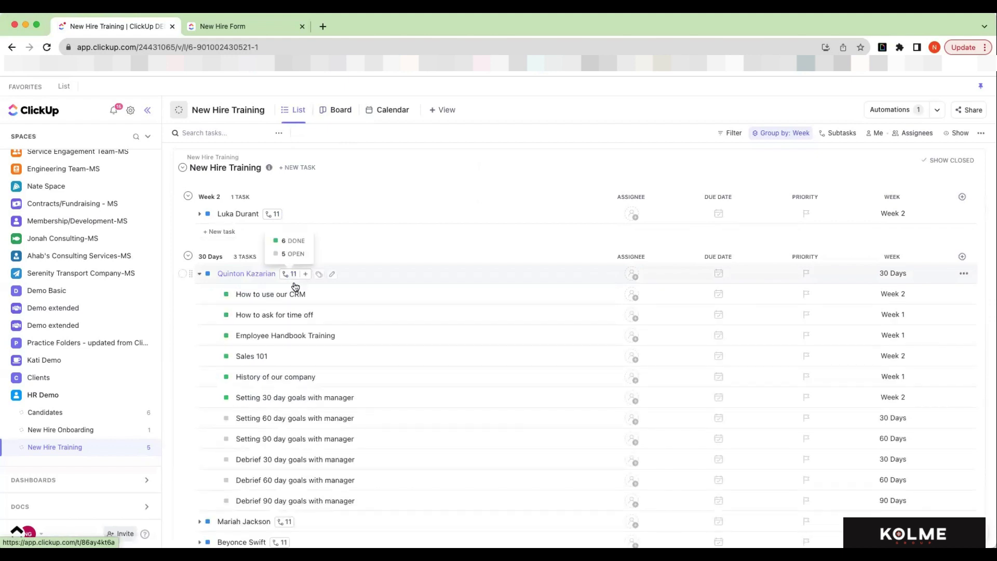
scroll(277, 260, down, 2)
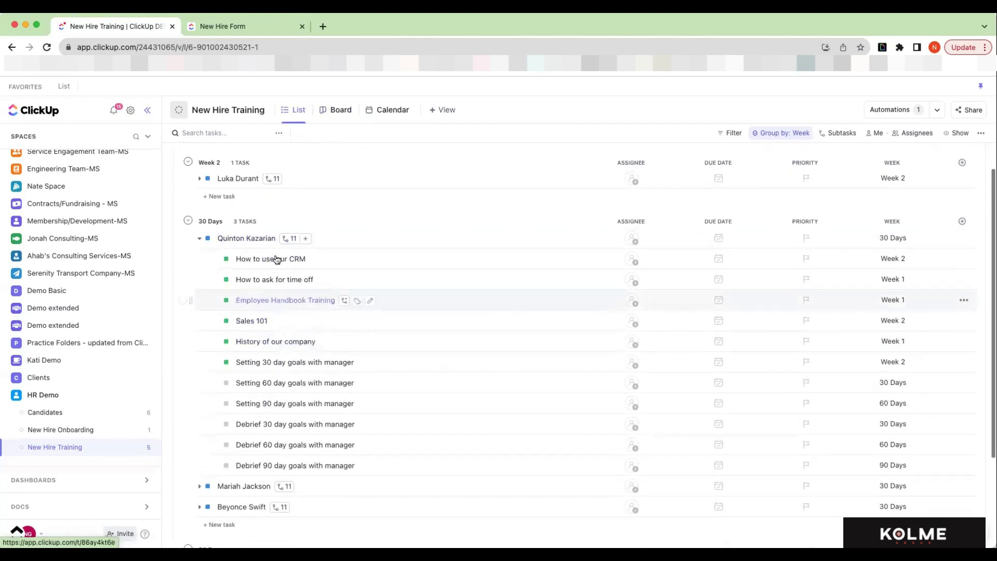
Open that trainee's How to use our CRM subtask, look through its description, fields and attachments area, and close it
click(277, 260)
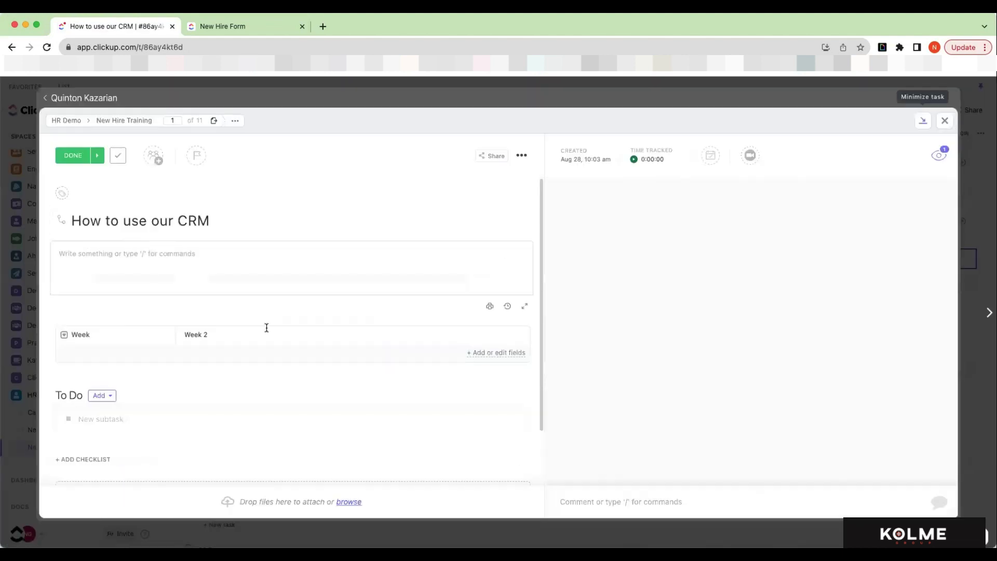
scroll(339, 275, down, 2)
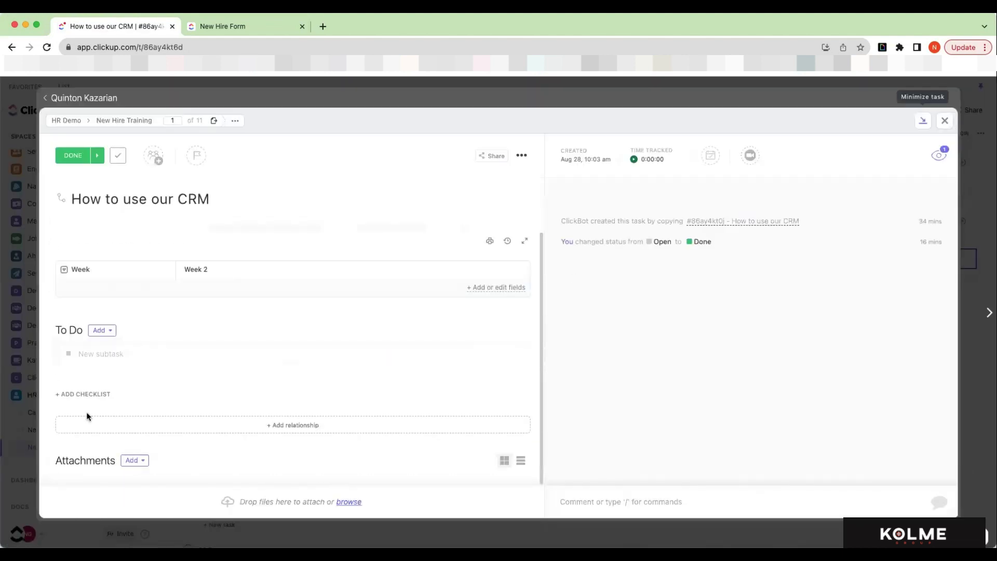
scroll(239, 366, up, 2)
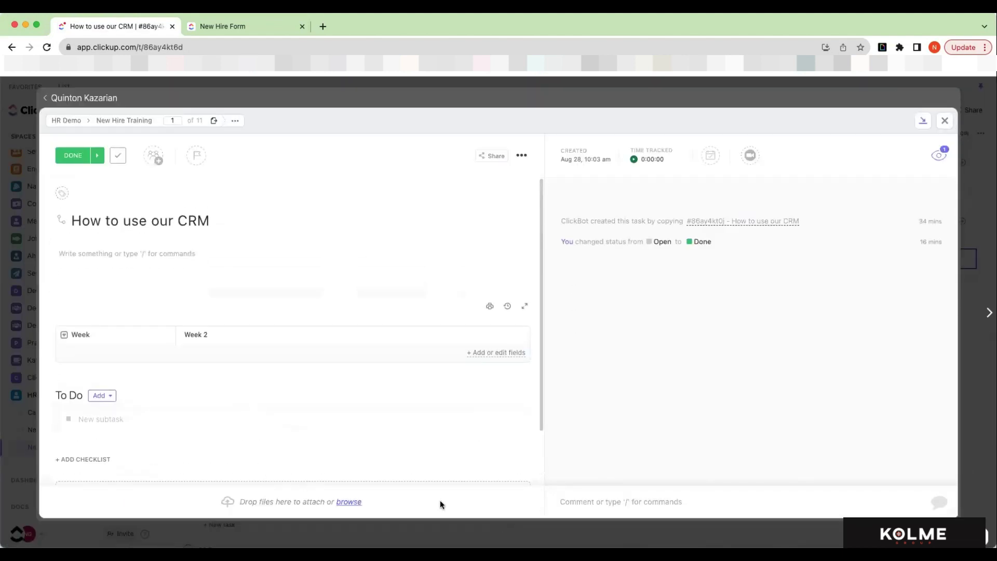
scroll(285, 479, down, 2)
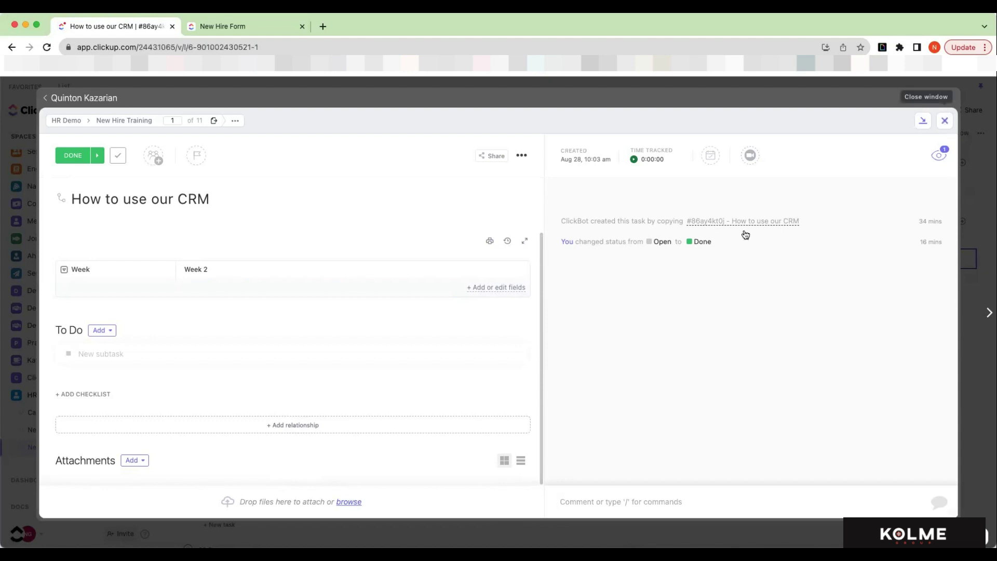
click(945, 120)
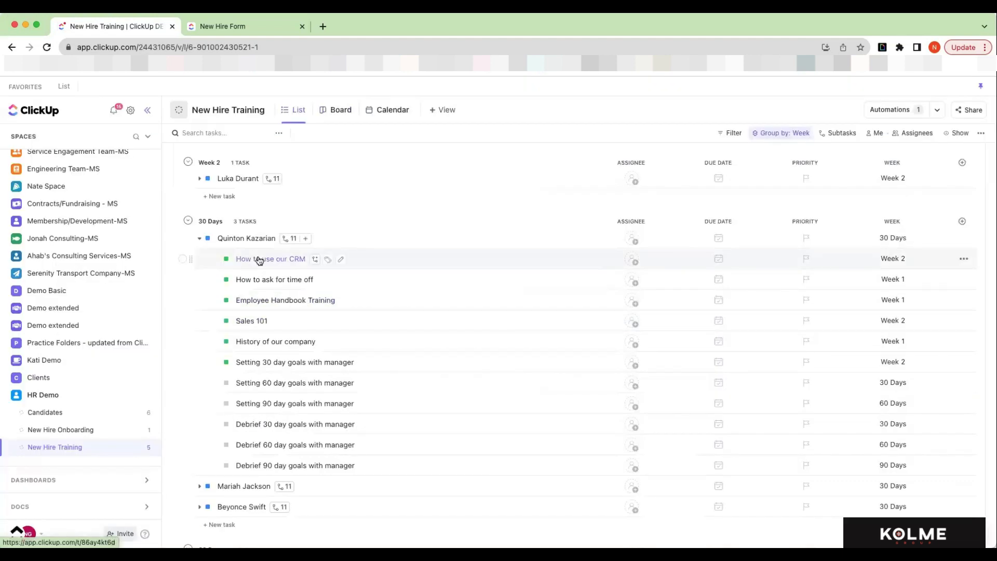
Collapse the 30 Days trainee's subtasks and check the subtask progress of the trainee in the 60 Days group
click(199, 239)
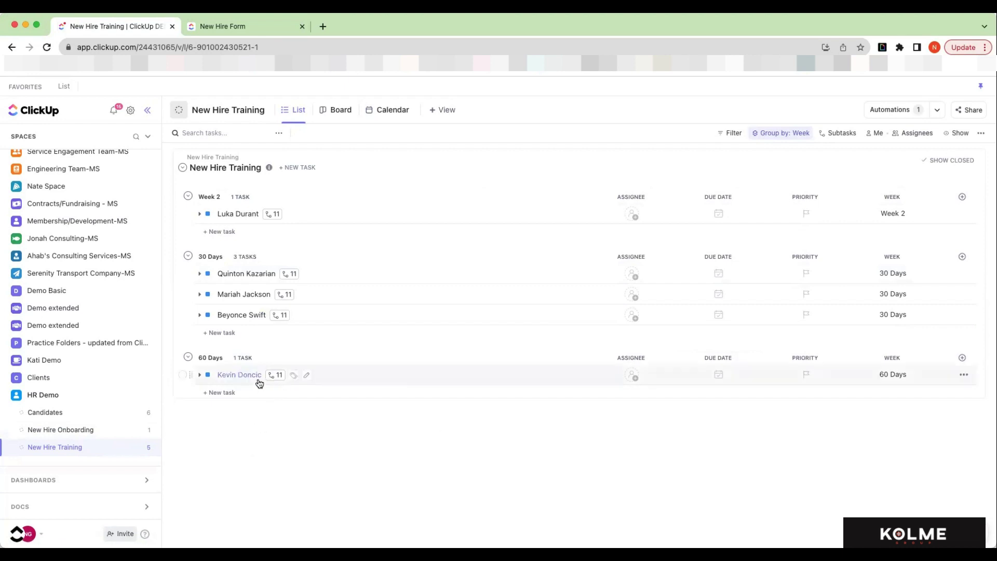
mouse_move(274, 379)
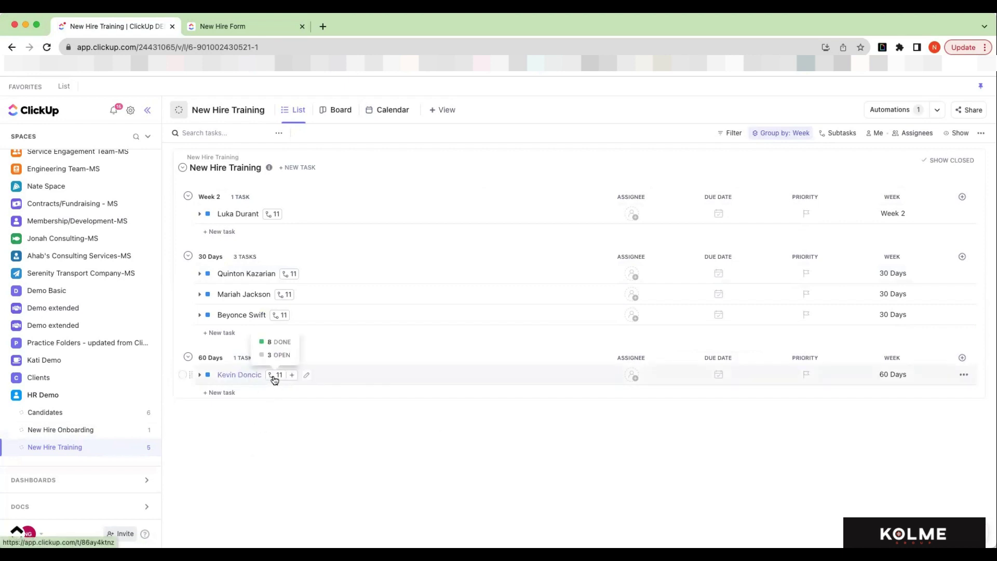